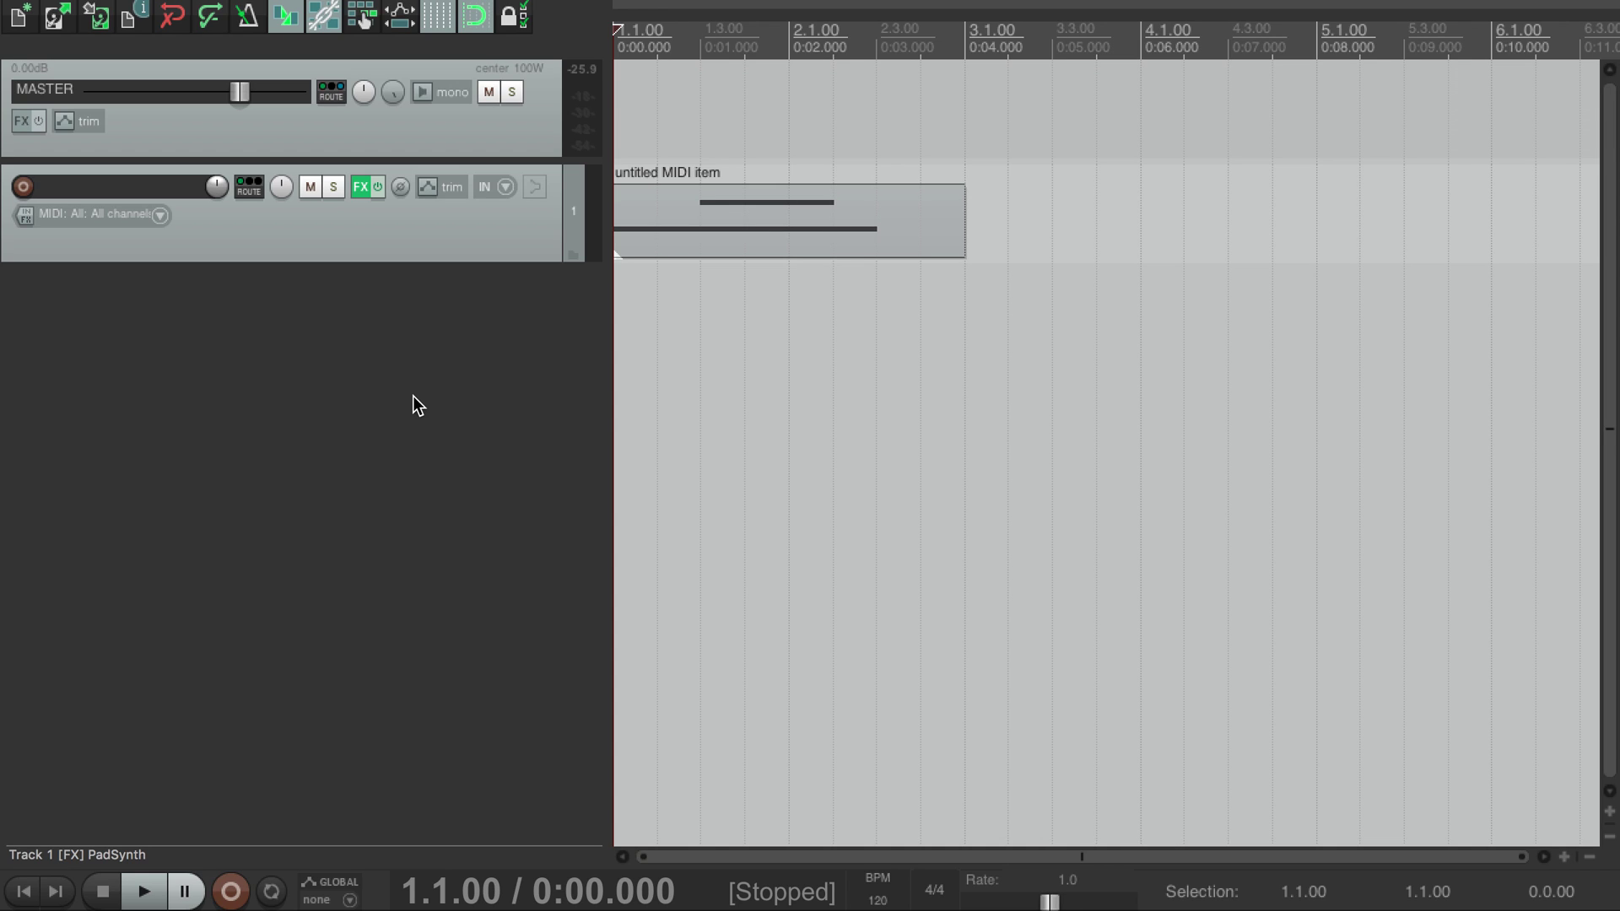
- Select track 1 and play back its MIDI item to hear the original pad sound
click(368, 231)
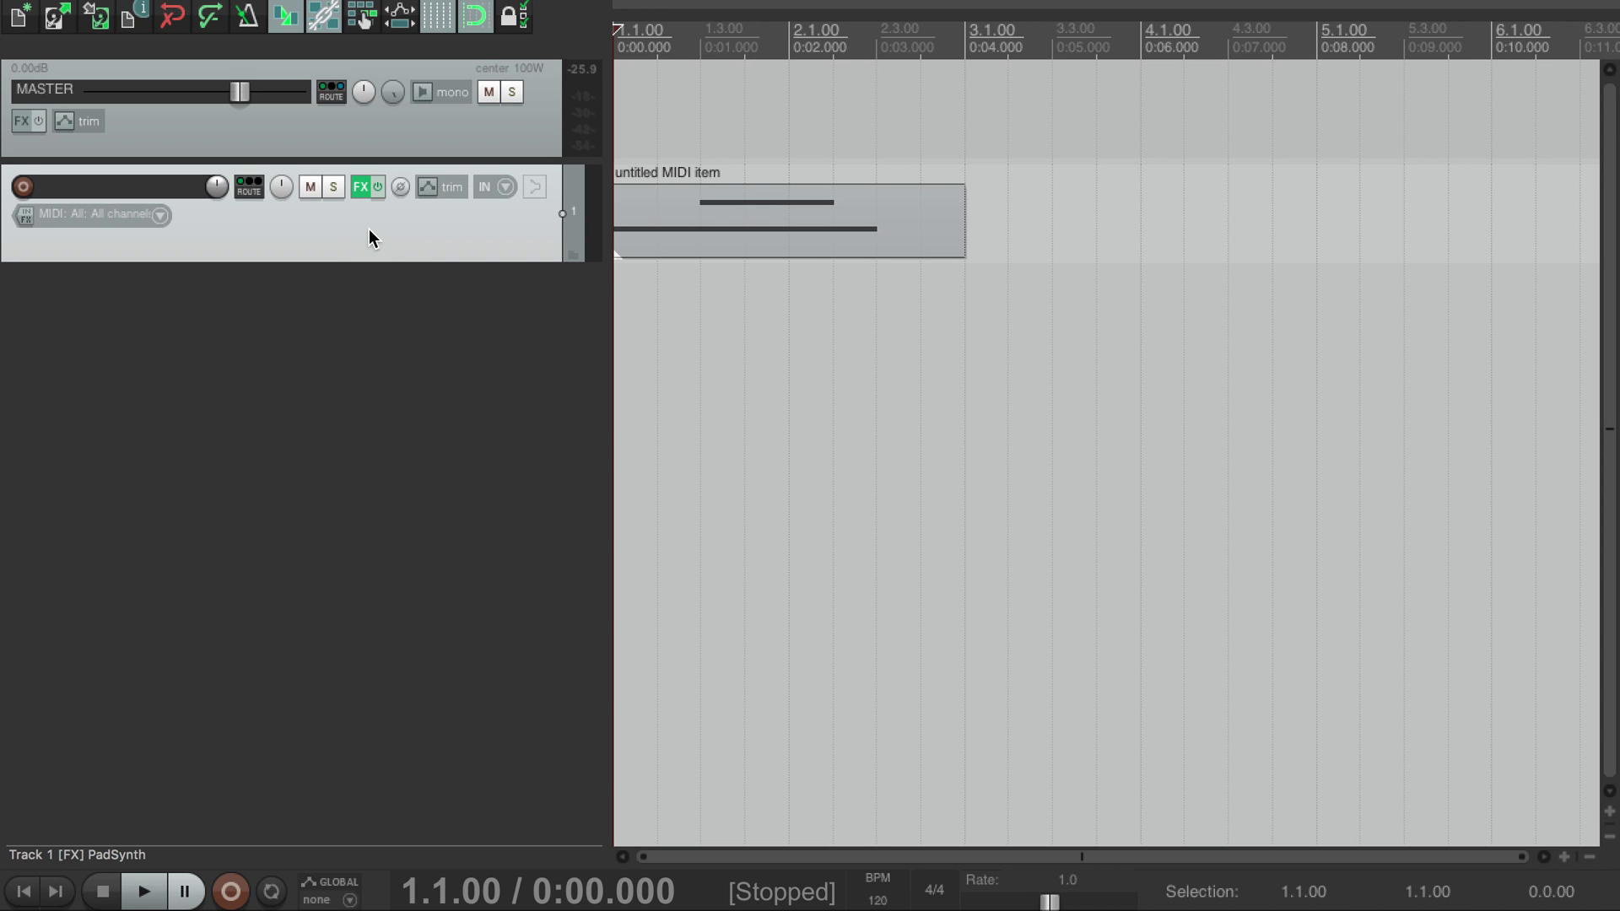
key(space)
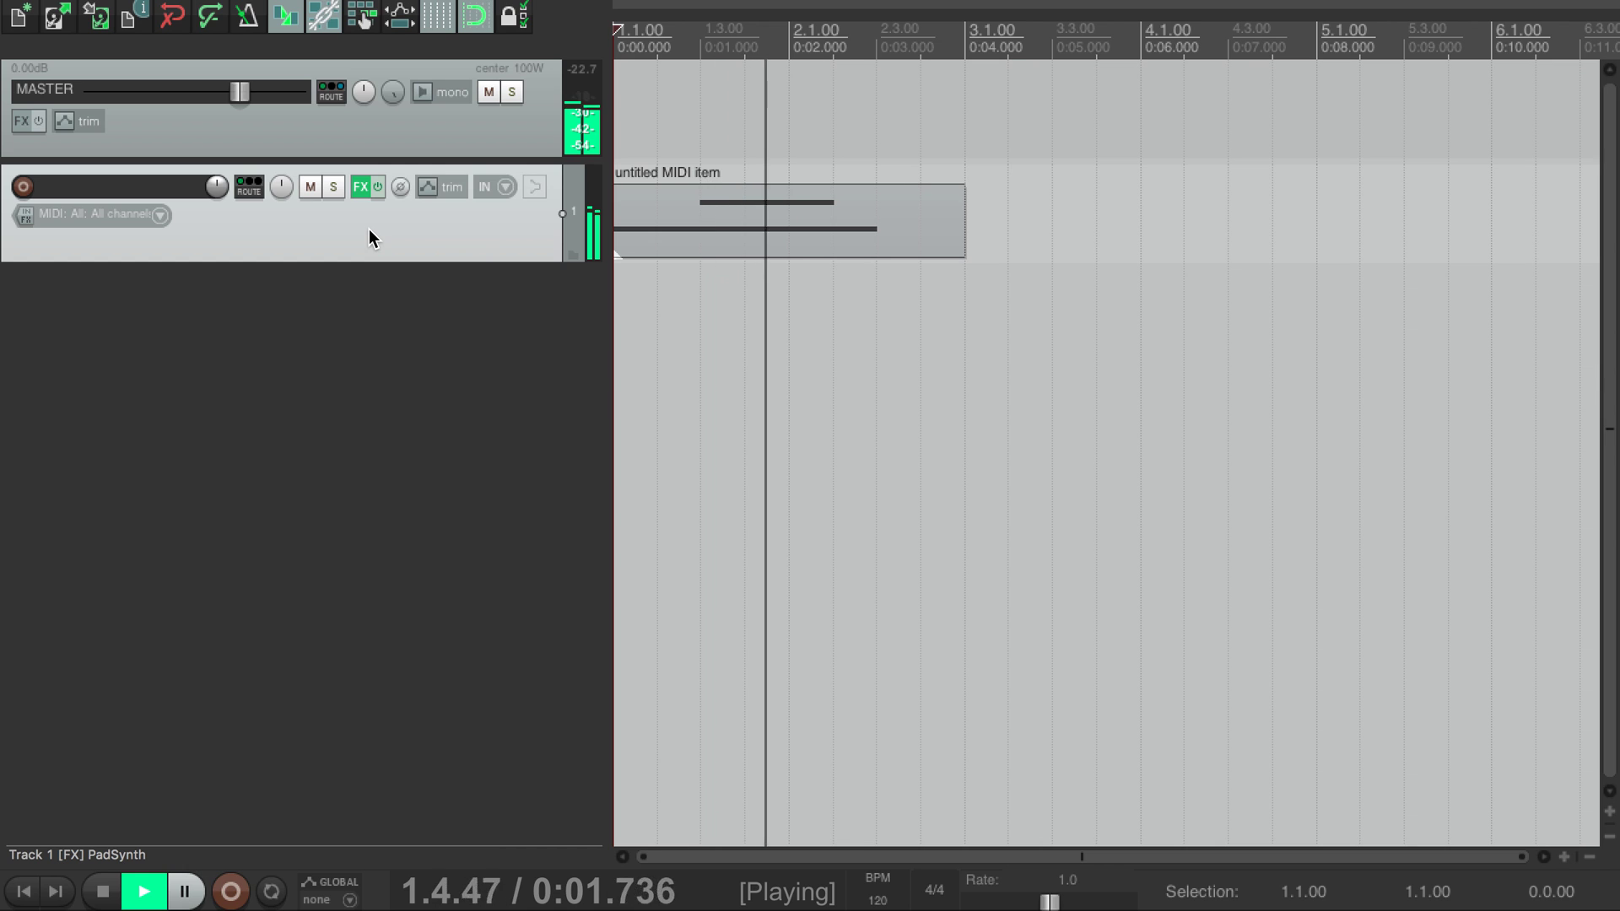
key(space)
- Add the JS: Bad Connection effect after PadSynth on track 1 and audition it with its default settings
click(360, 187)
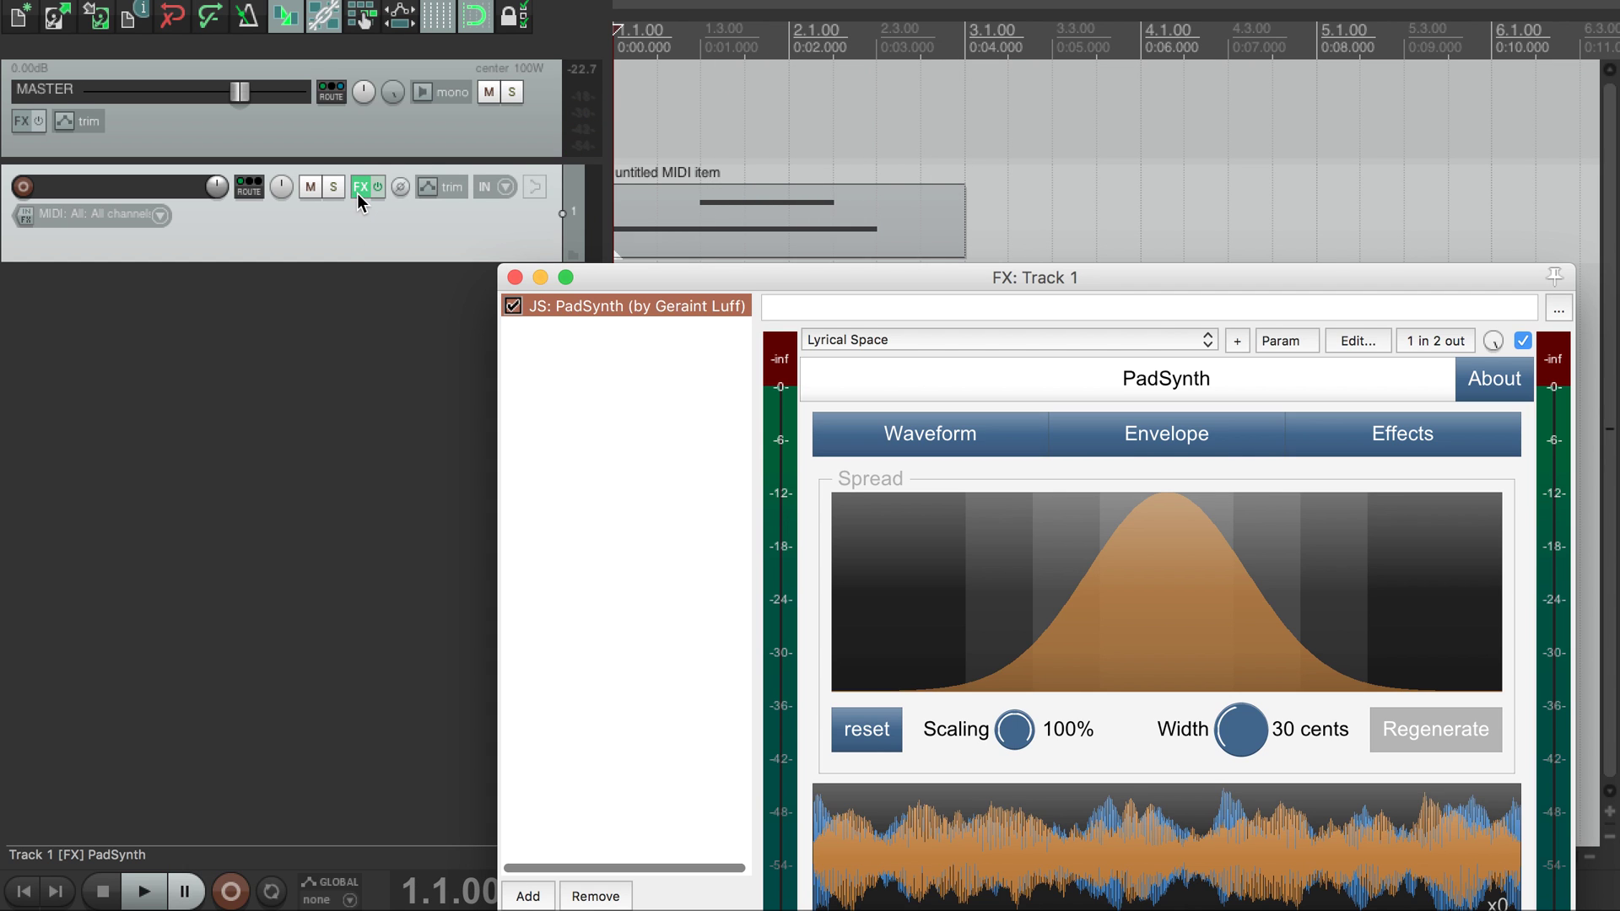
click(529, 894)
double_click(427, 211)
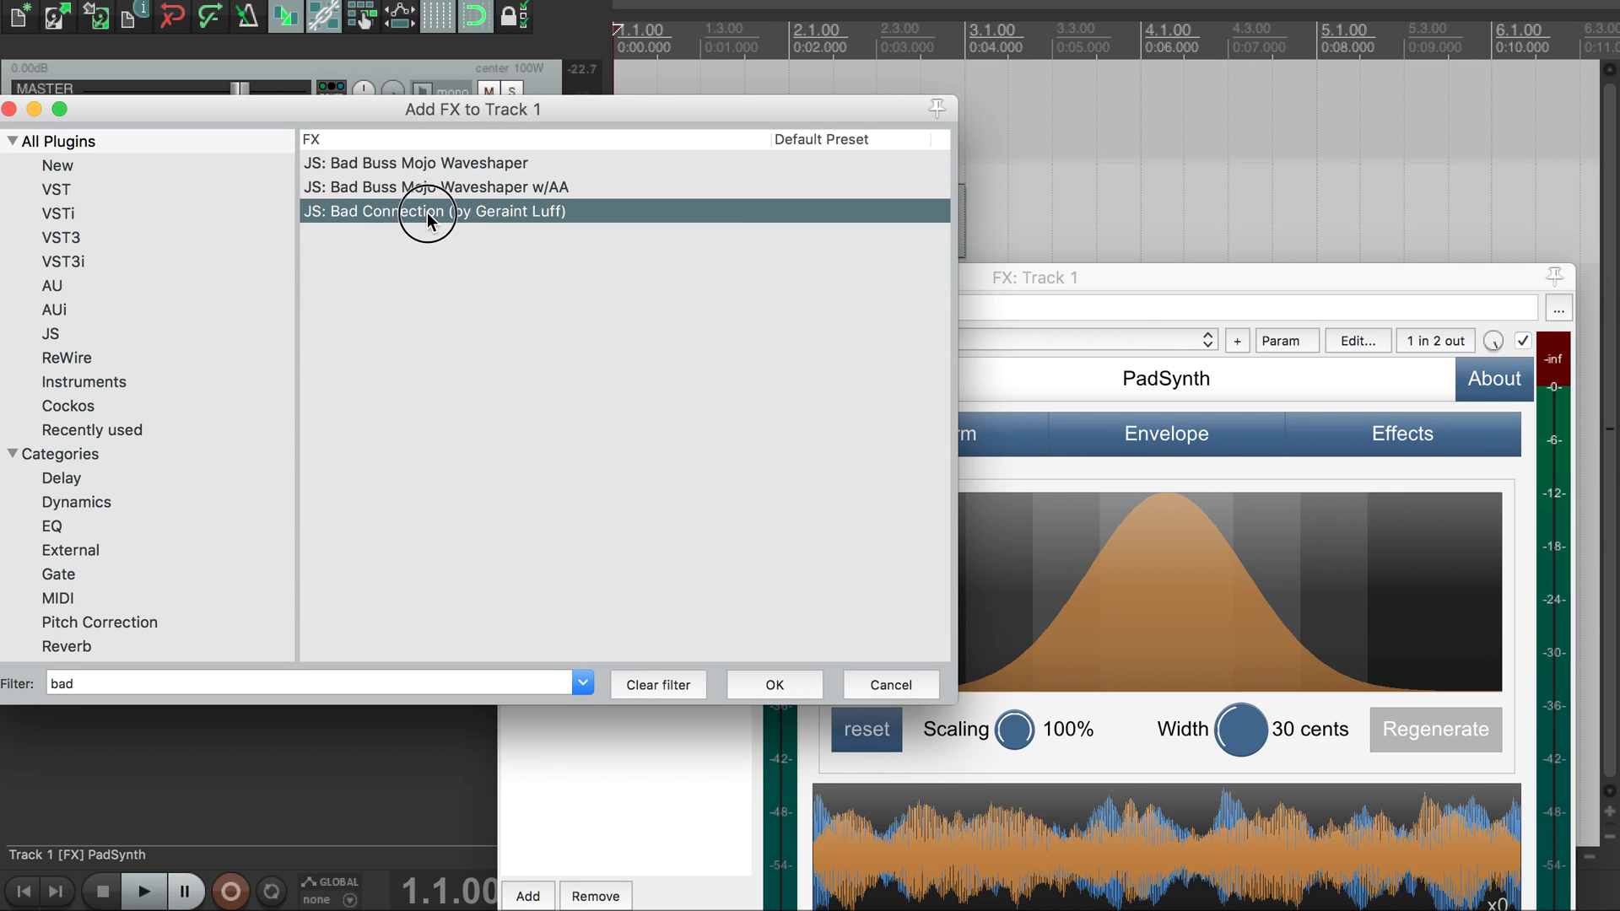
key(space)
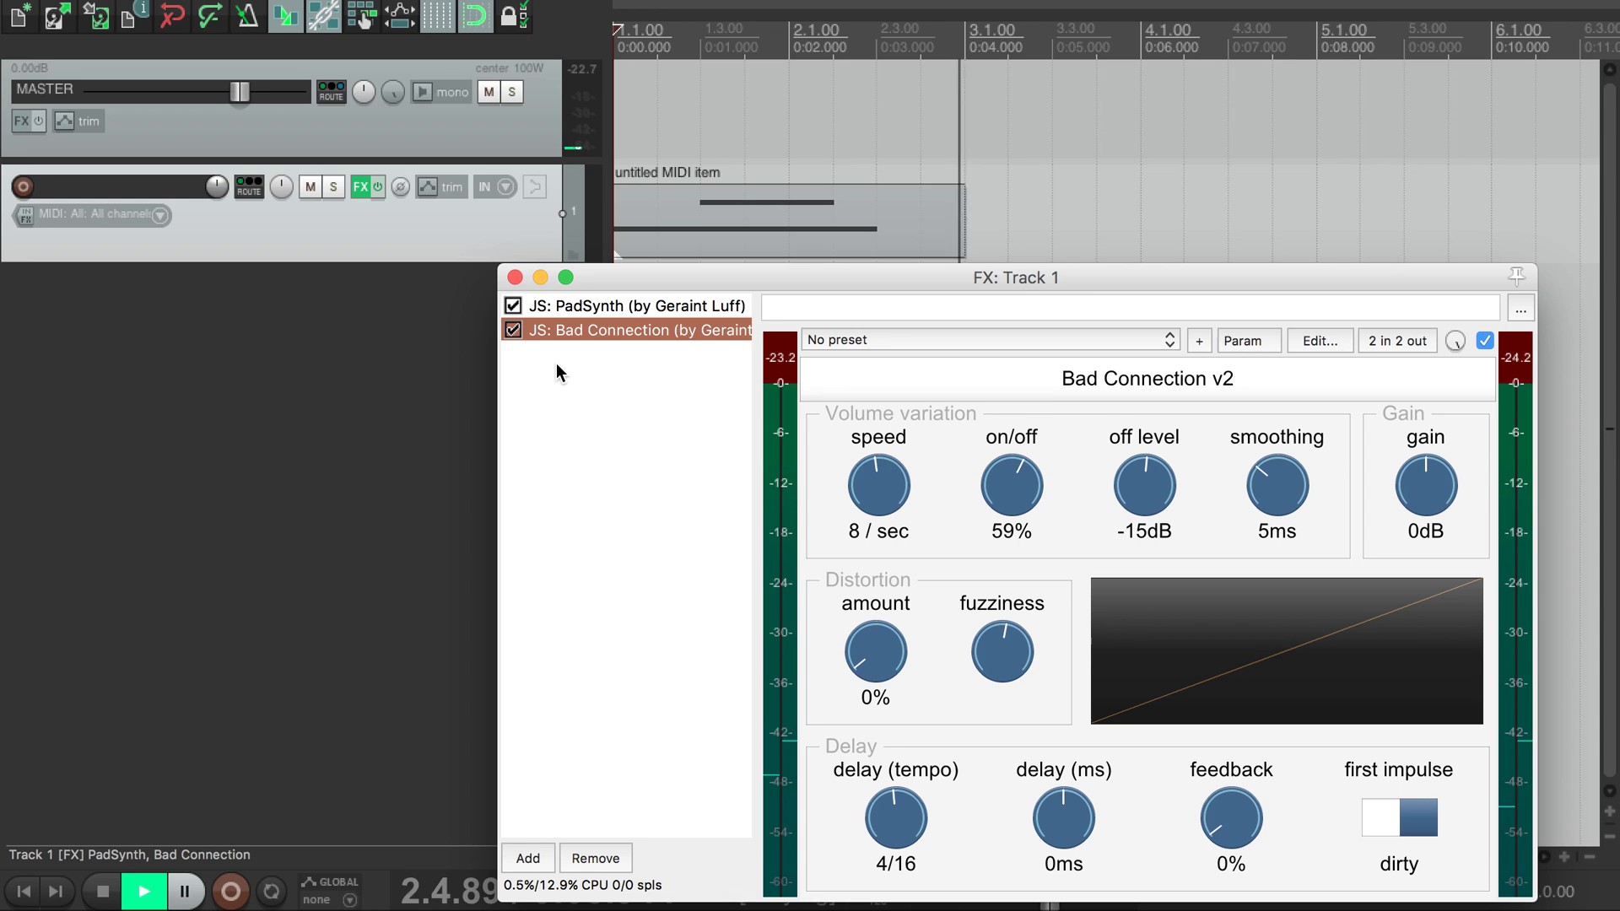
key(space)
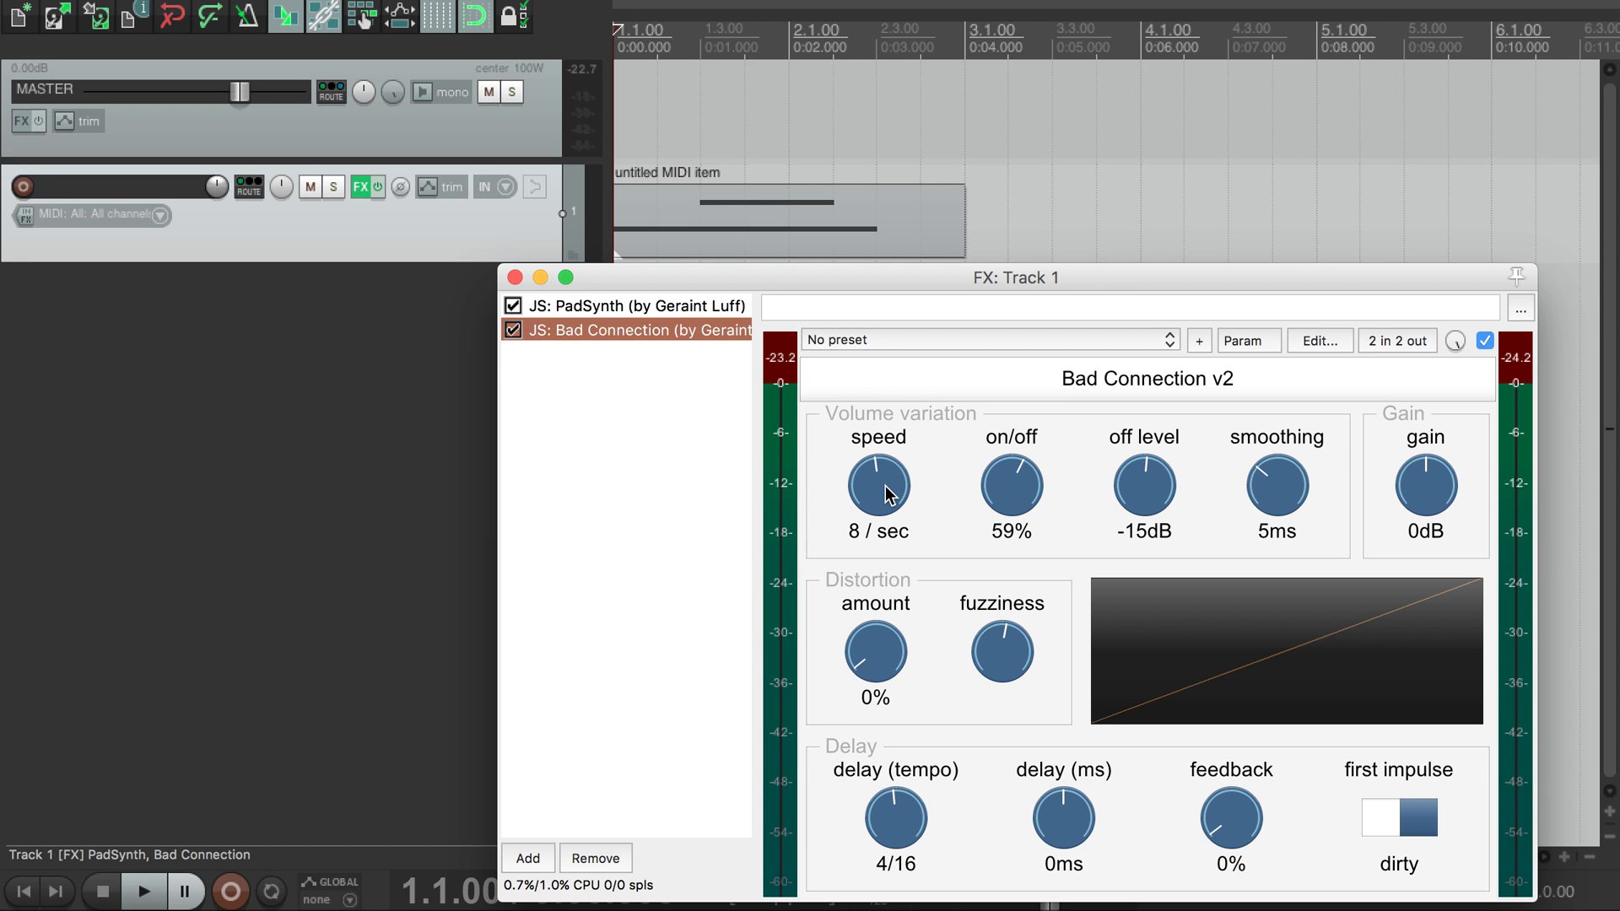
- Set the volume variation speed to 24 / sec and audition the result
drag(885, 494, 898, 408)
key(space)
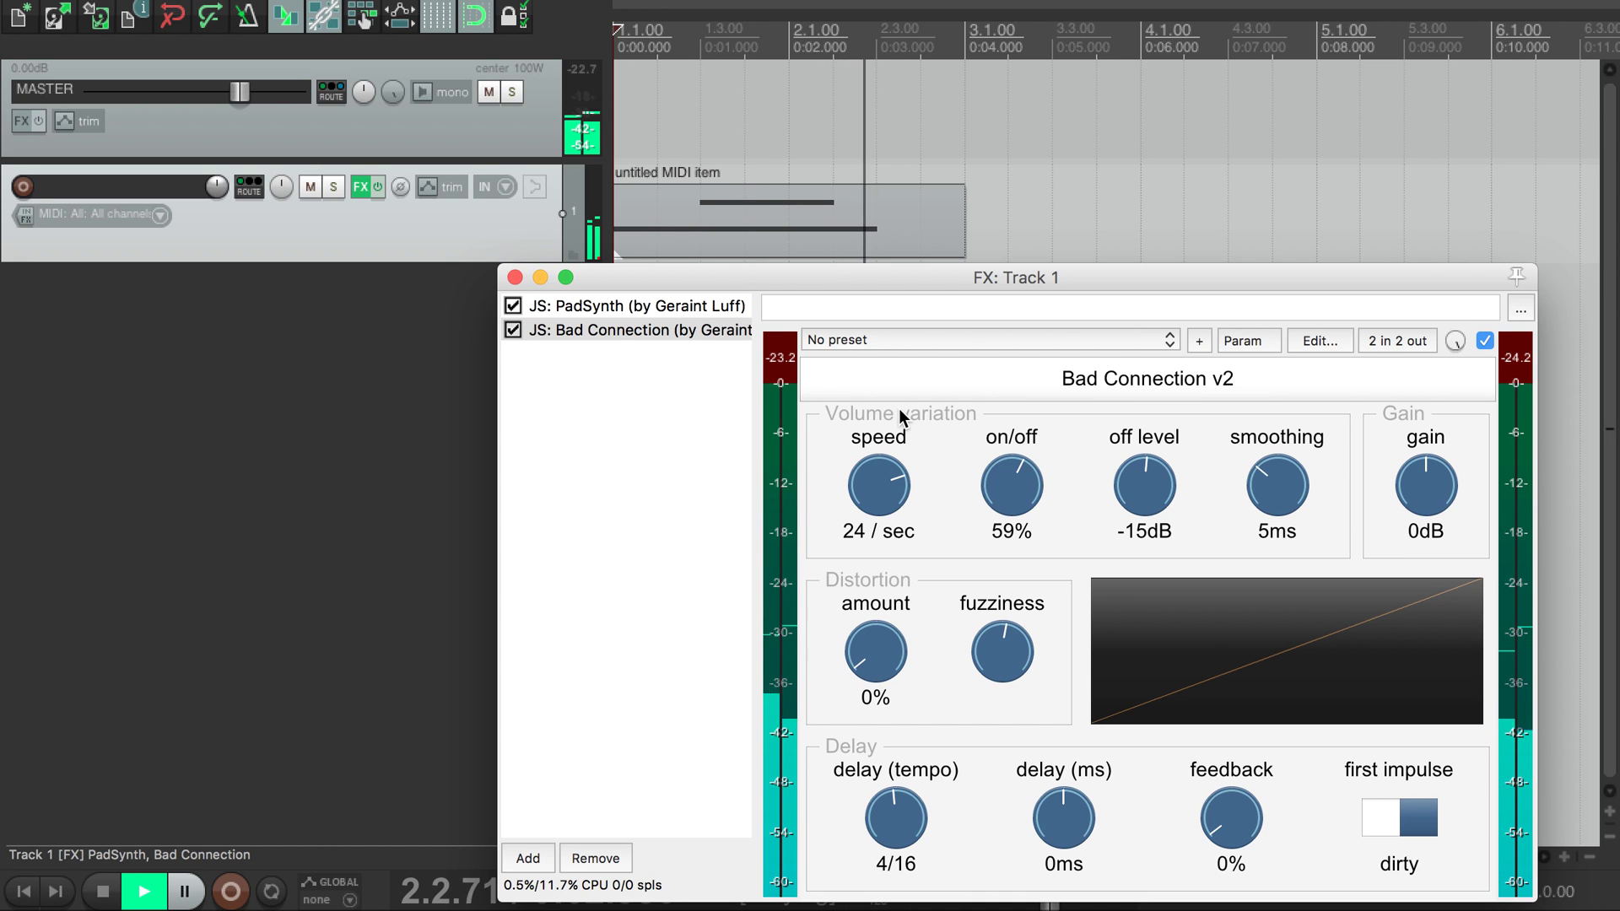
key(space)
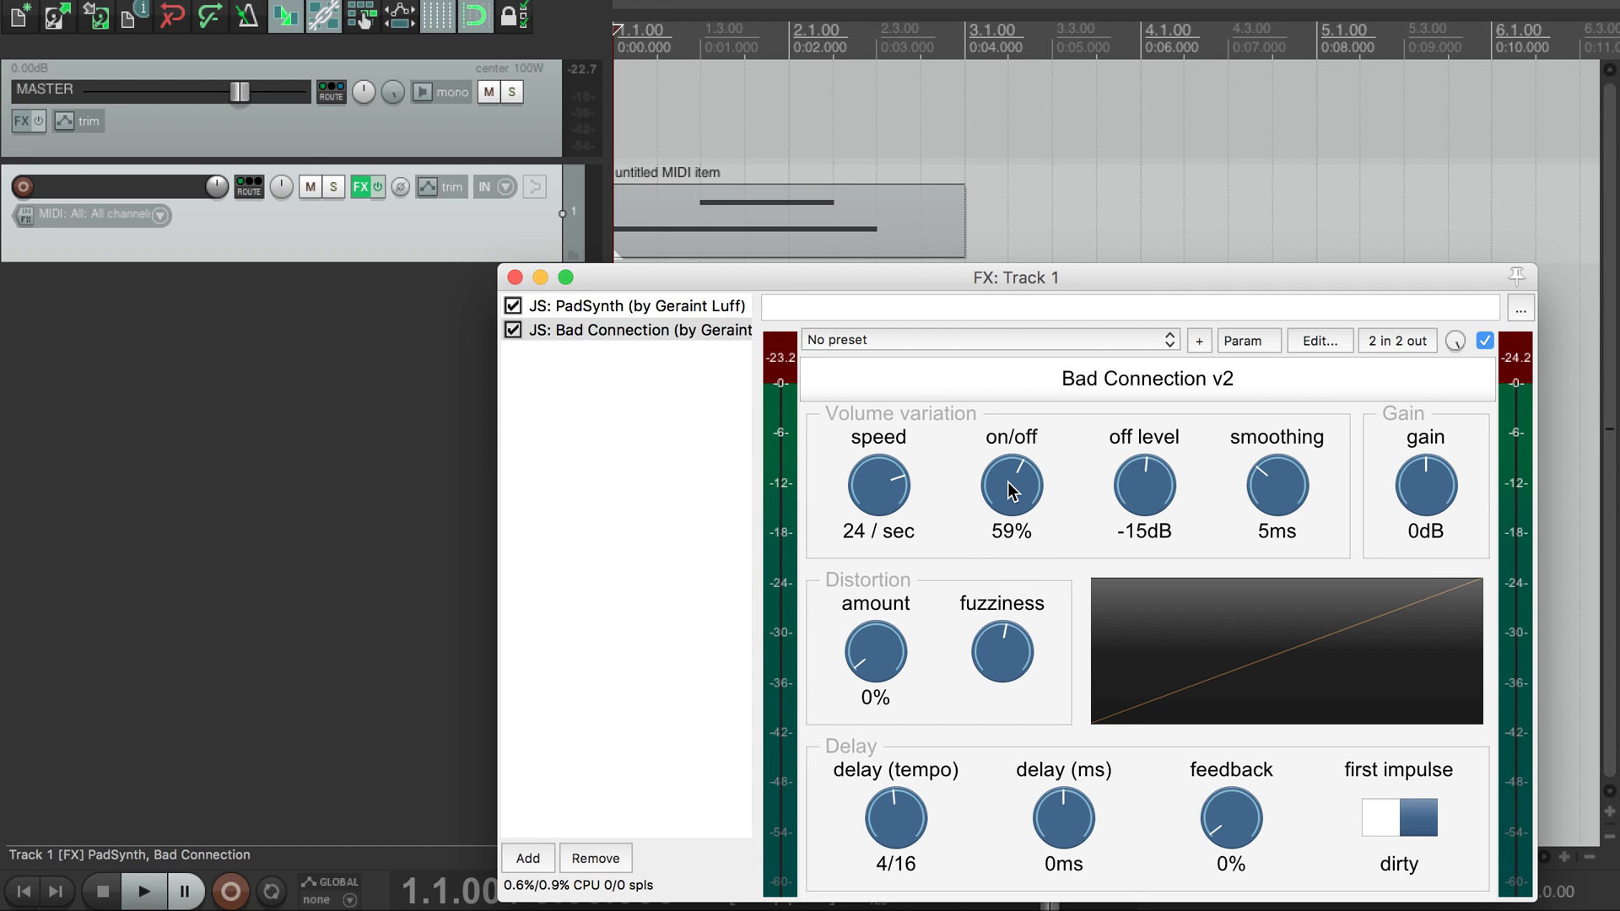
- Audition the volume variation with on/off at 22% and again with on/off at 82%
drag(1010, 483, 1006, 577)
key(space)
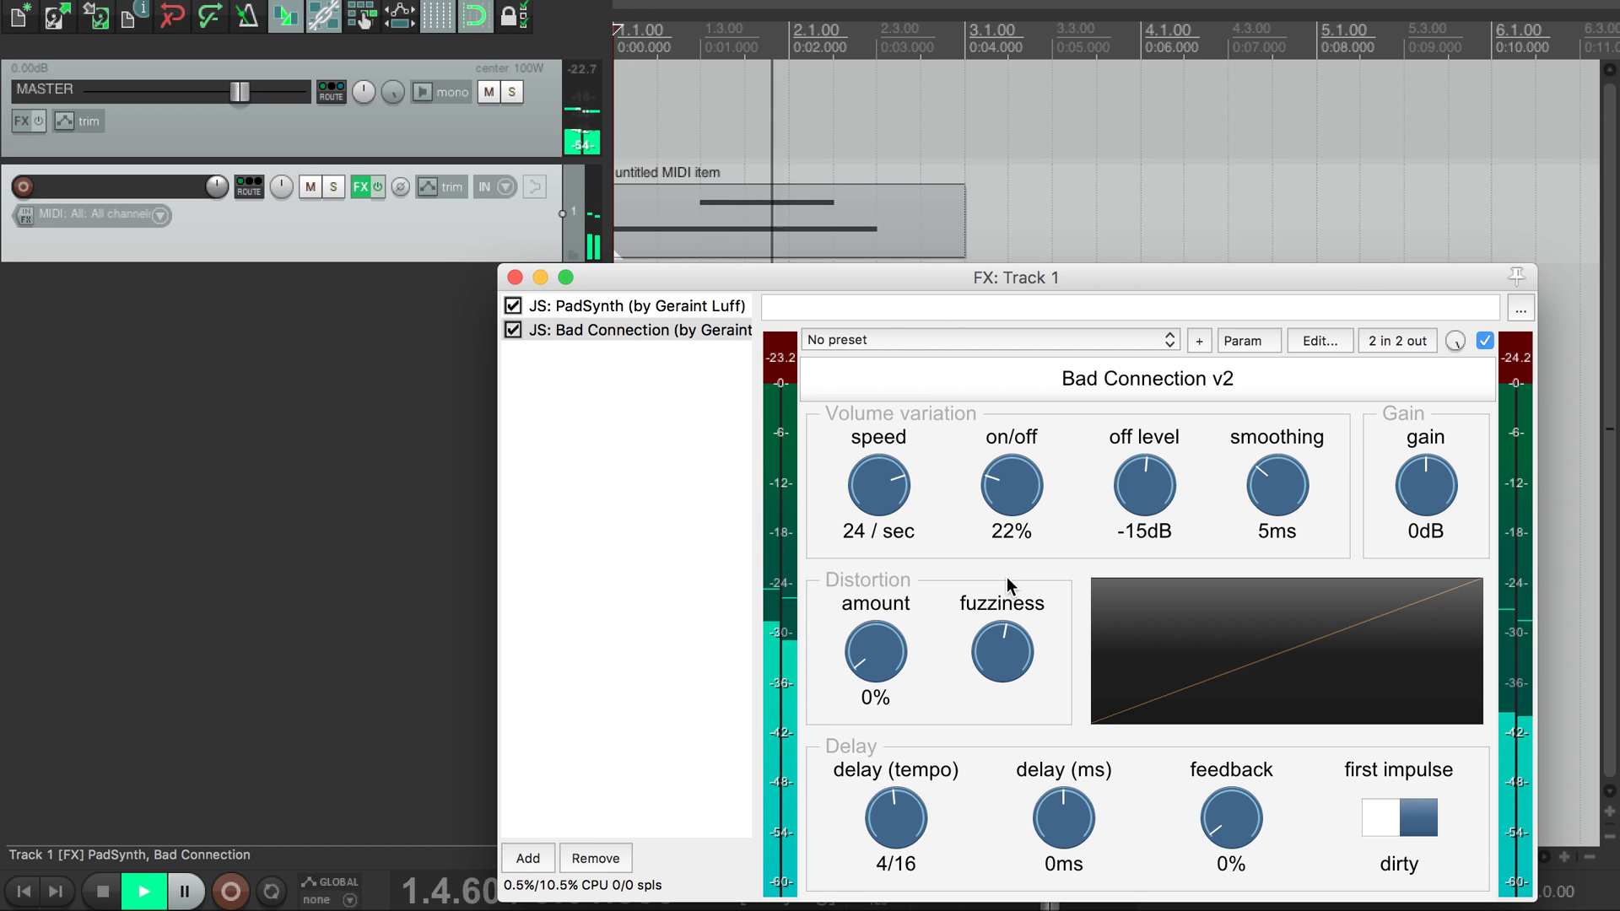
key(space)
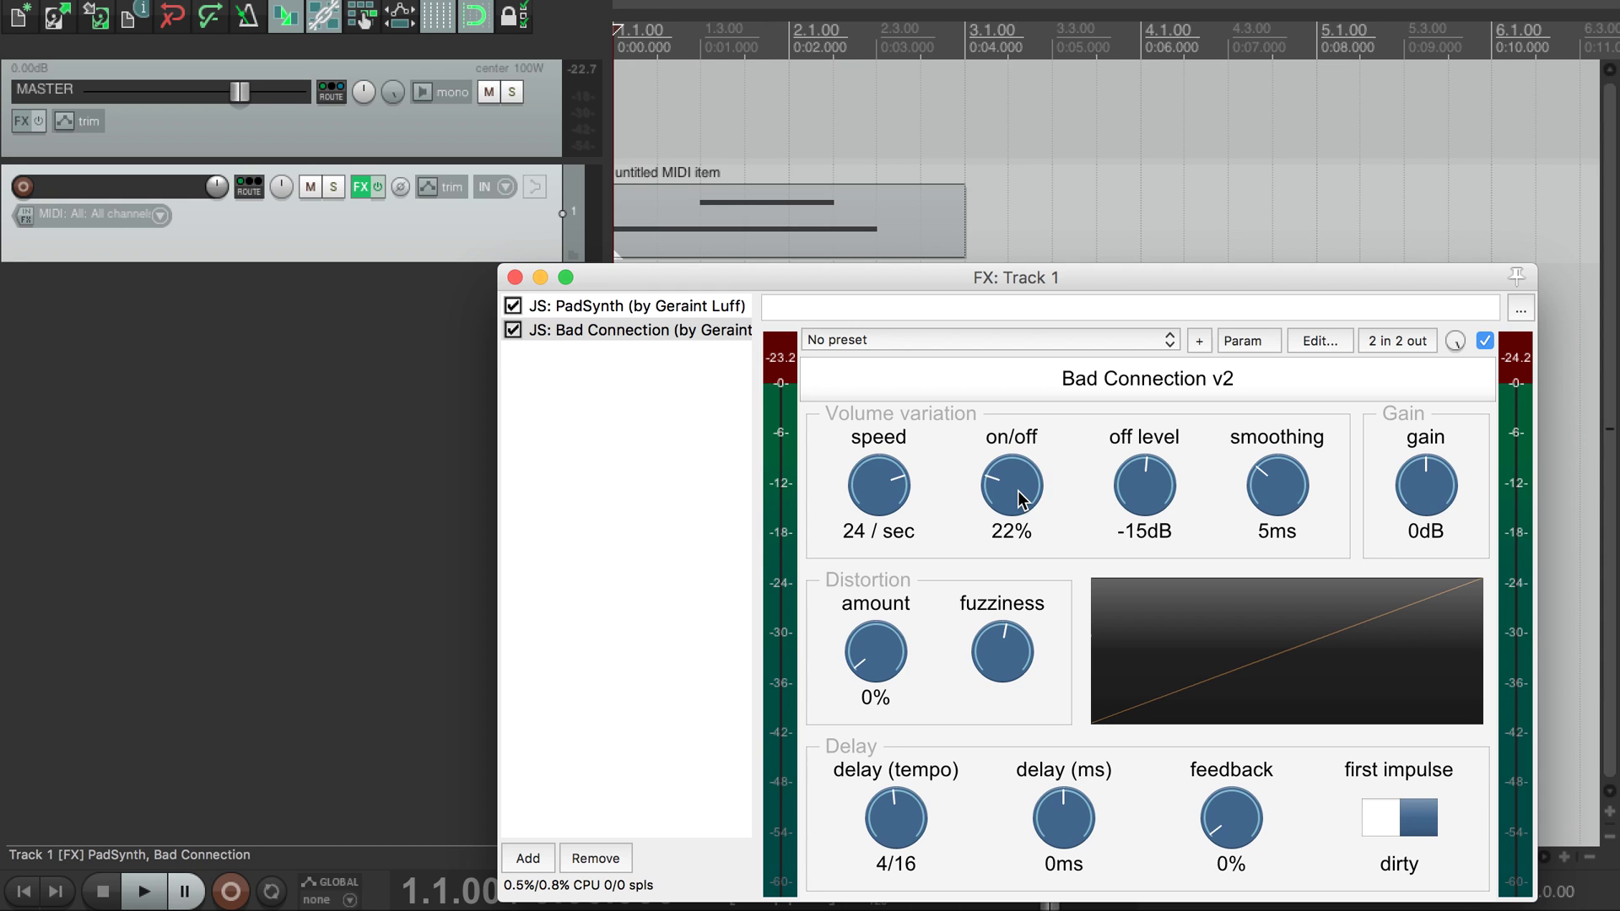
drag(1018, 499, 1018, 336)
key(space)
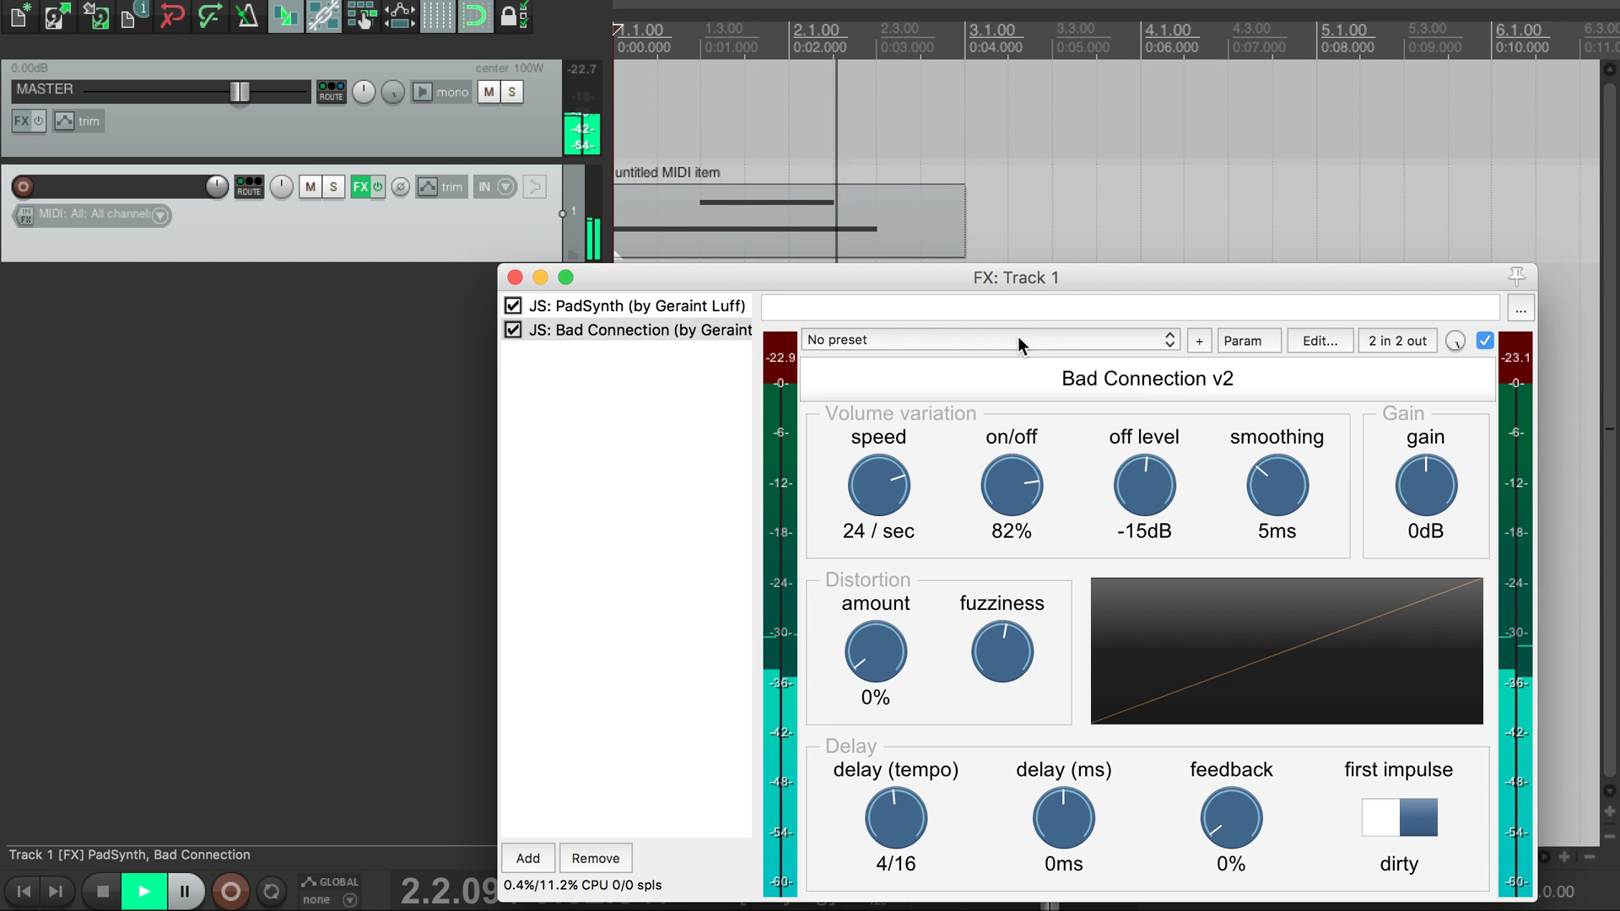
key(space)
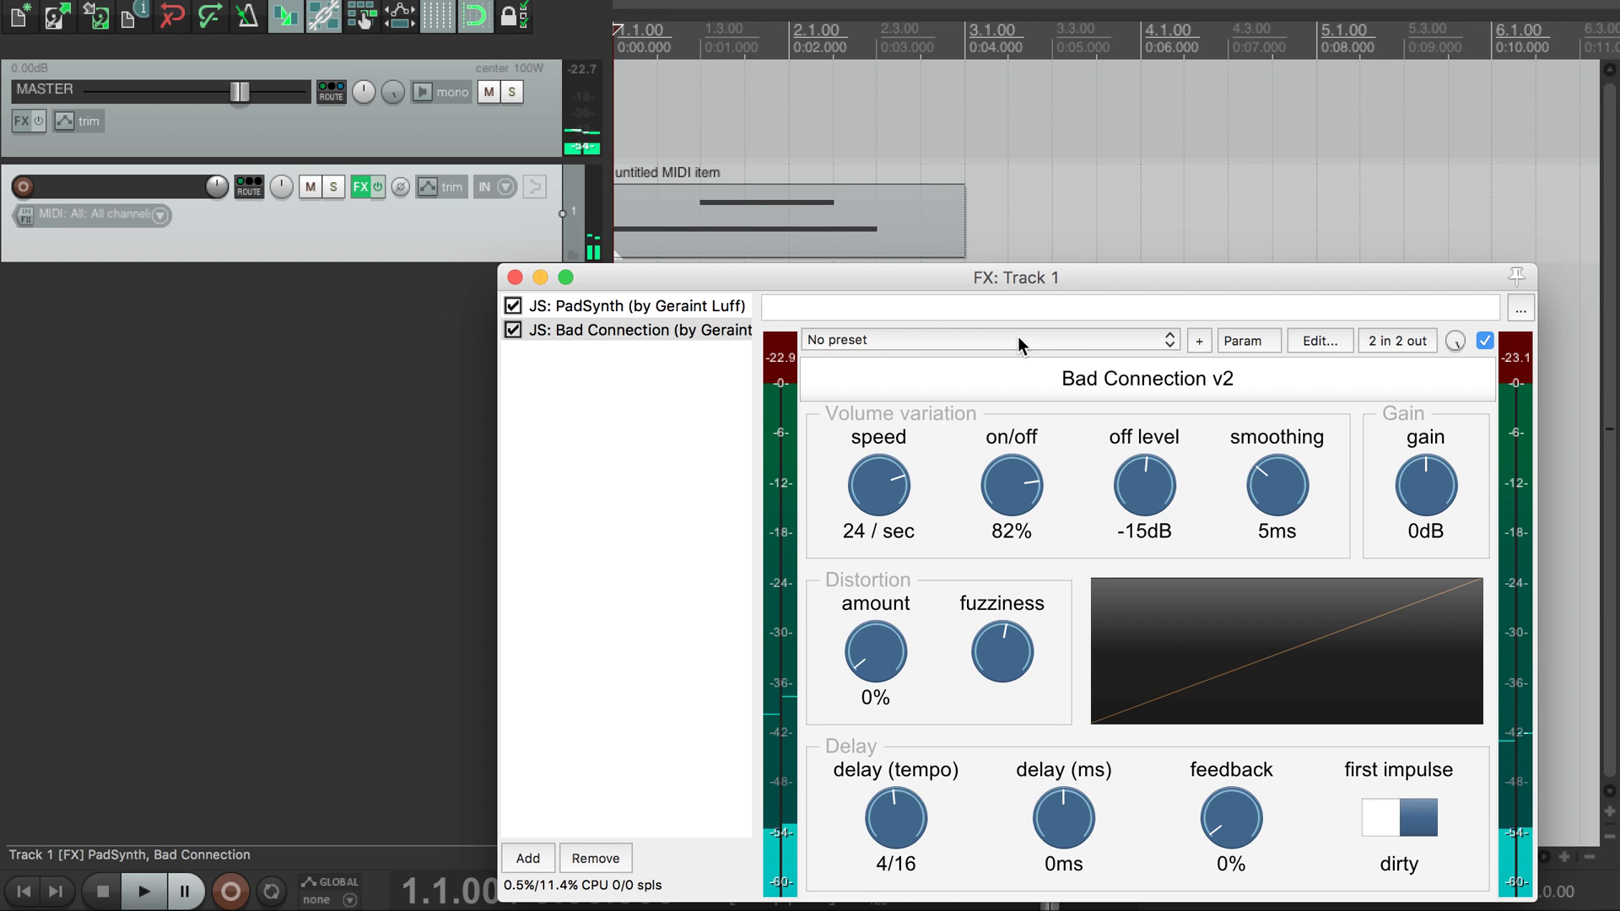
- Set the off level to -60dB and smoothing to 0ms, and audition the abrupt volume cuts
mouse_move(1139, 488)
mouse_down()
mouse_move(1141, 523)
mouse_move(1140, 490)
mouse_up()
mouse_move(1291, 477)
mouse_down()
mouse_move(1291, 434)
mouse_move(1291, 488)
mouse_up()
double_click(1147, 492)
drag(1277, 489, 1277, 578)
key(space)
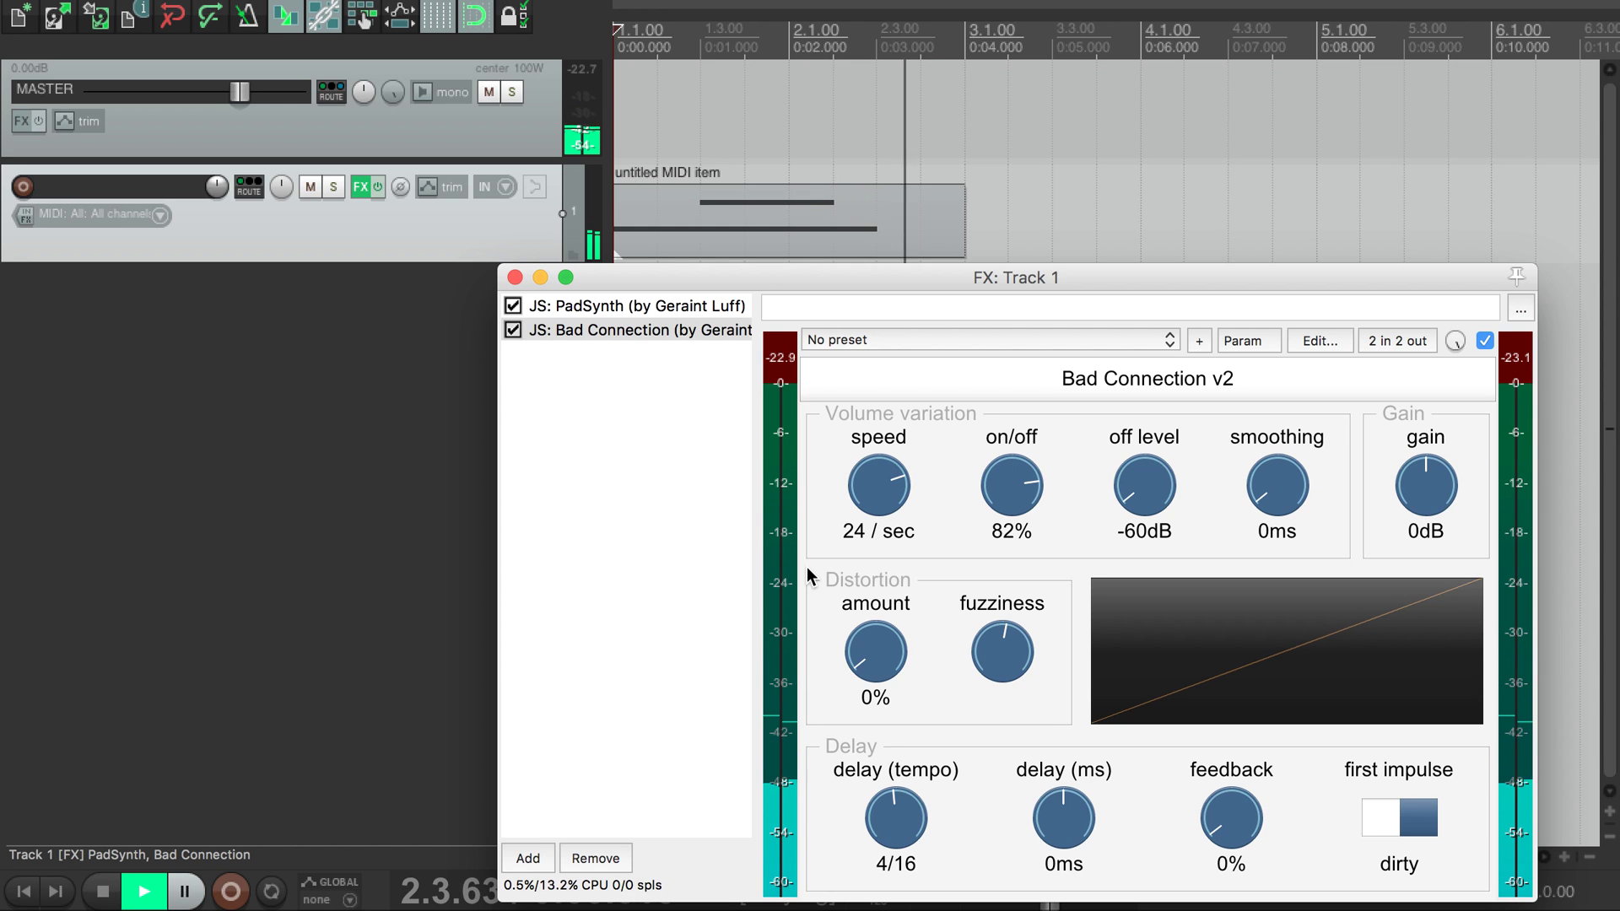
key(space)
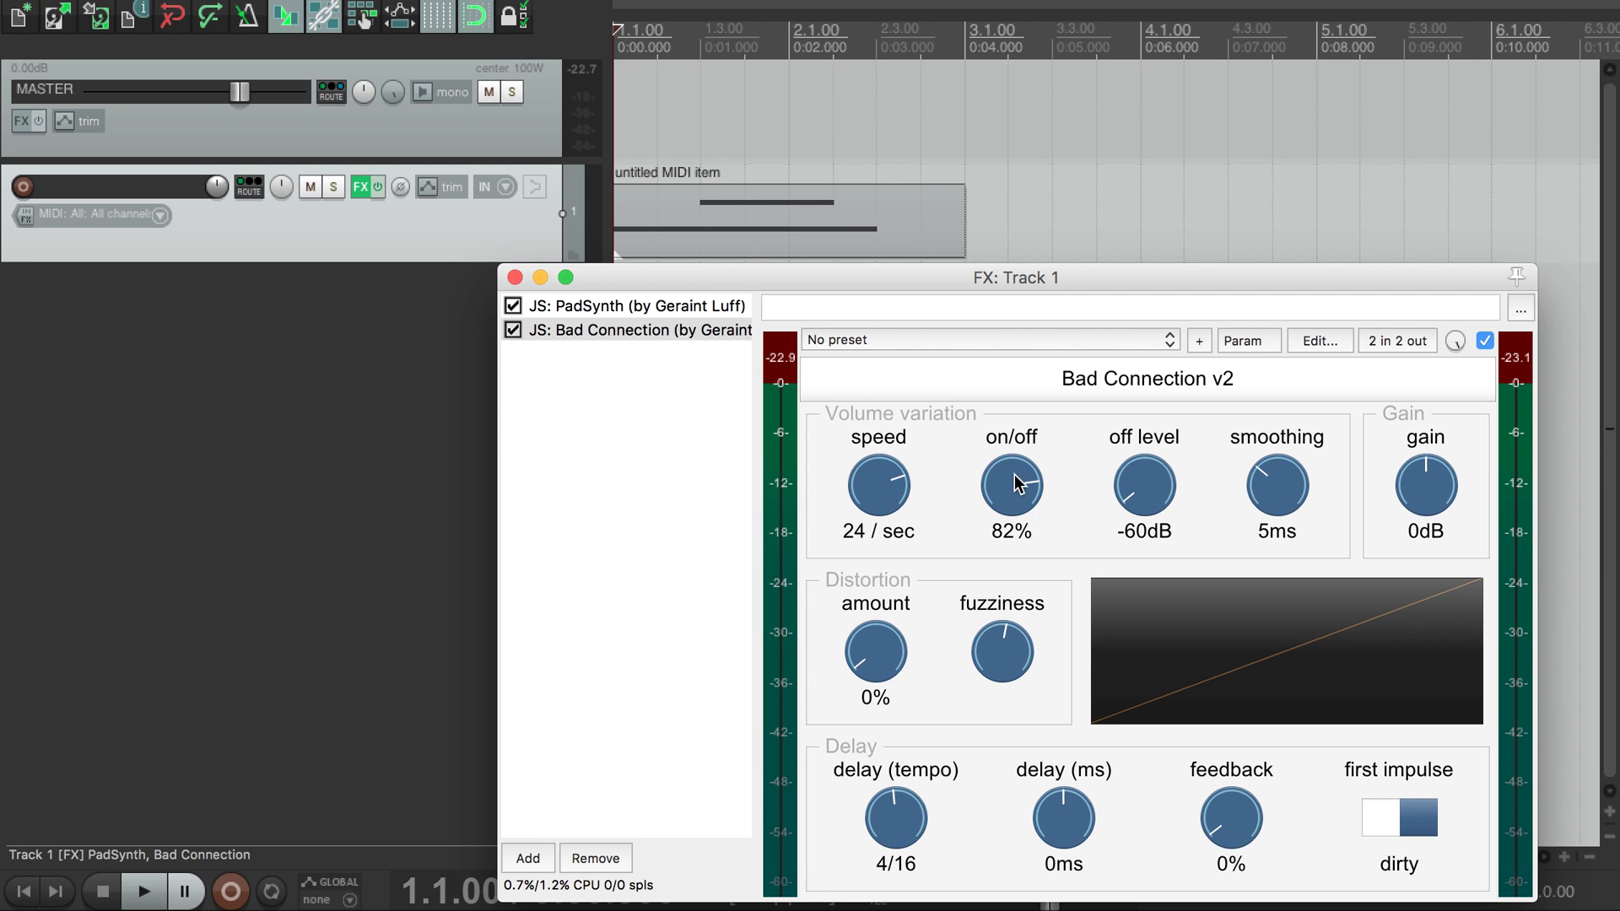
- Set the volume variation to speed 8 / sec, on/off 30% and off level 0dB, and play it back
drag(1020, 482, 1142, 550)
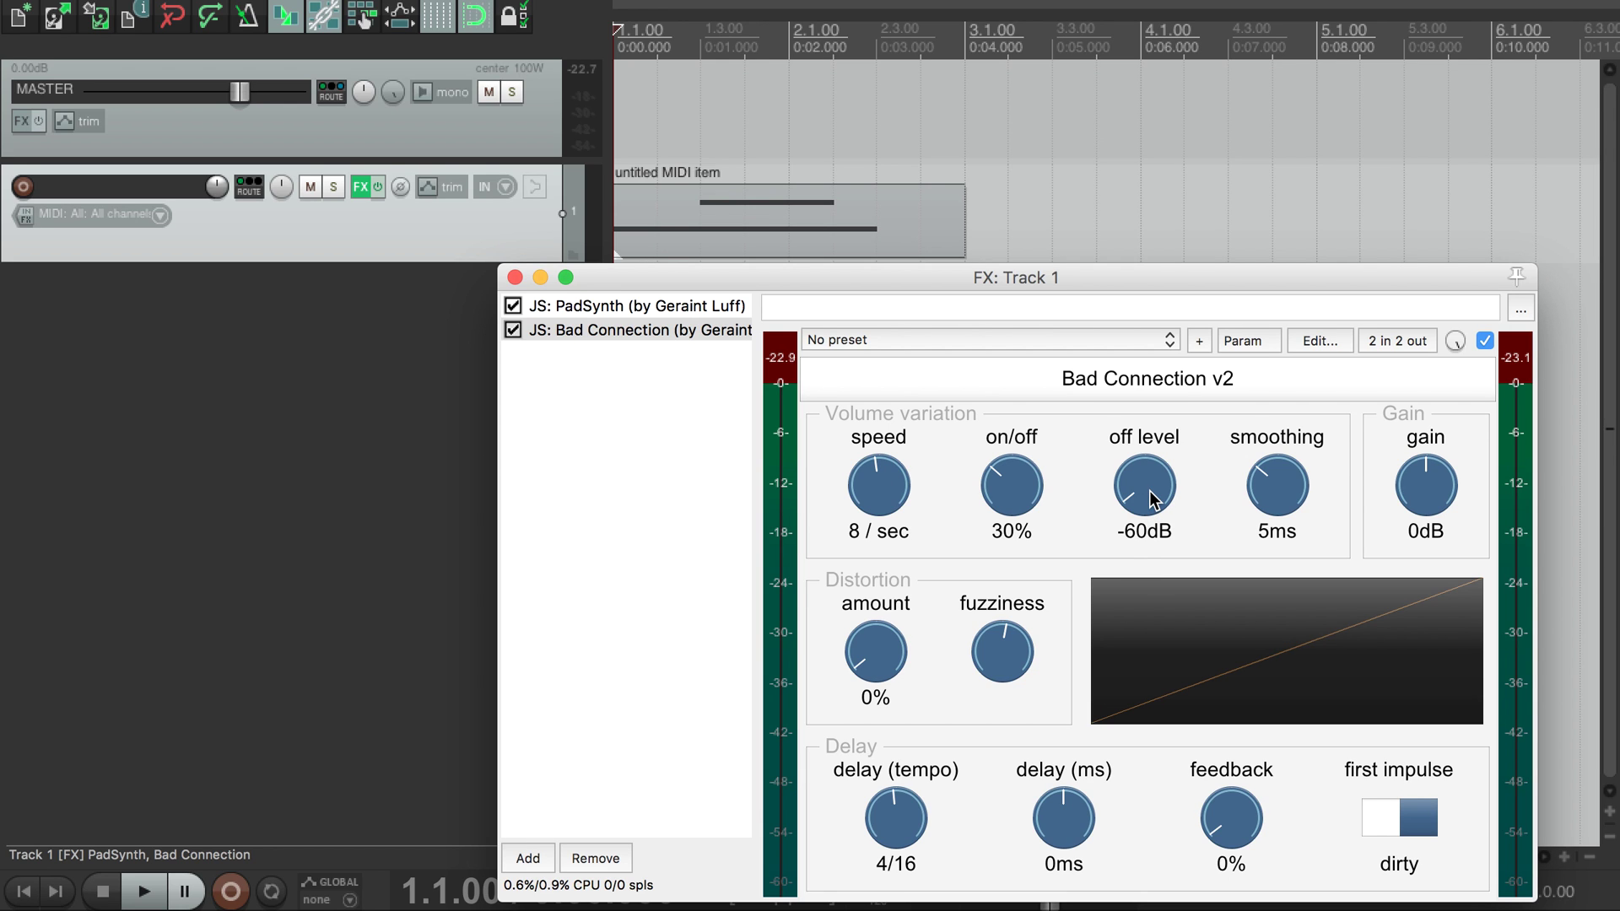
drag(1150, 499, 1152, 132)
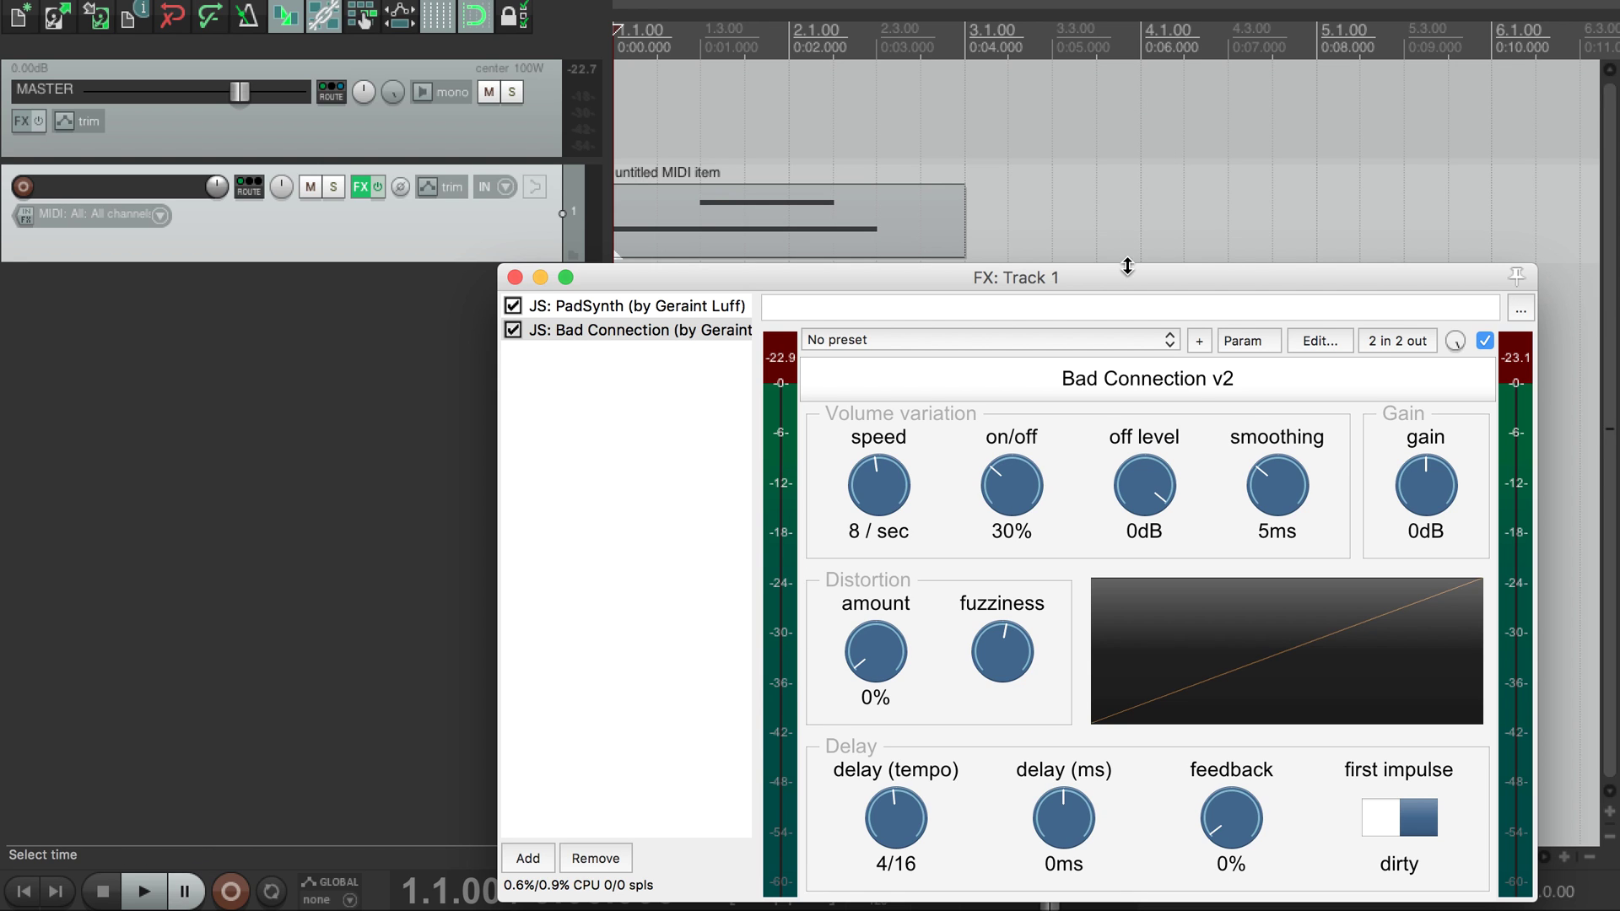
key(space)
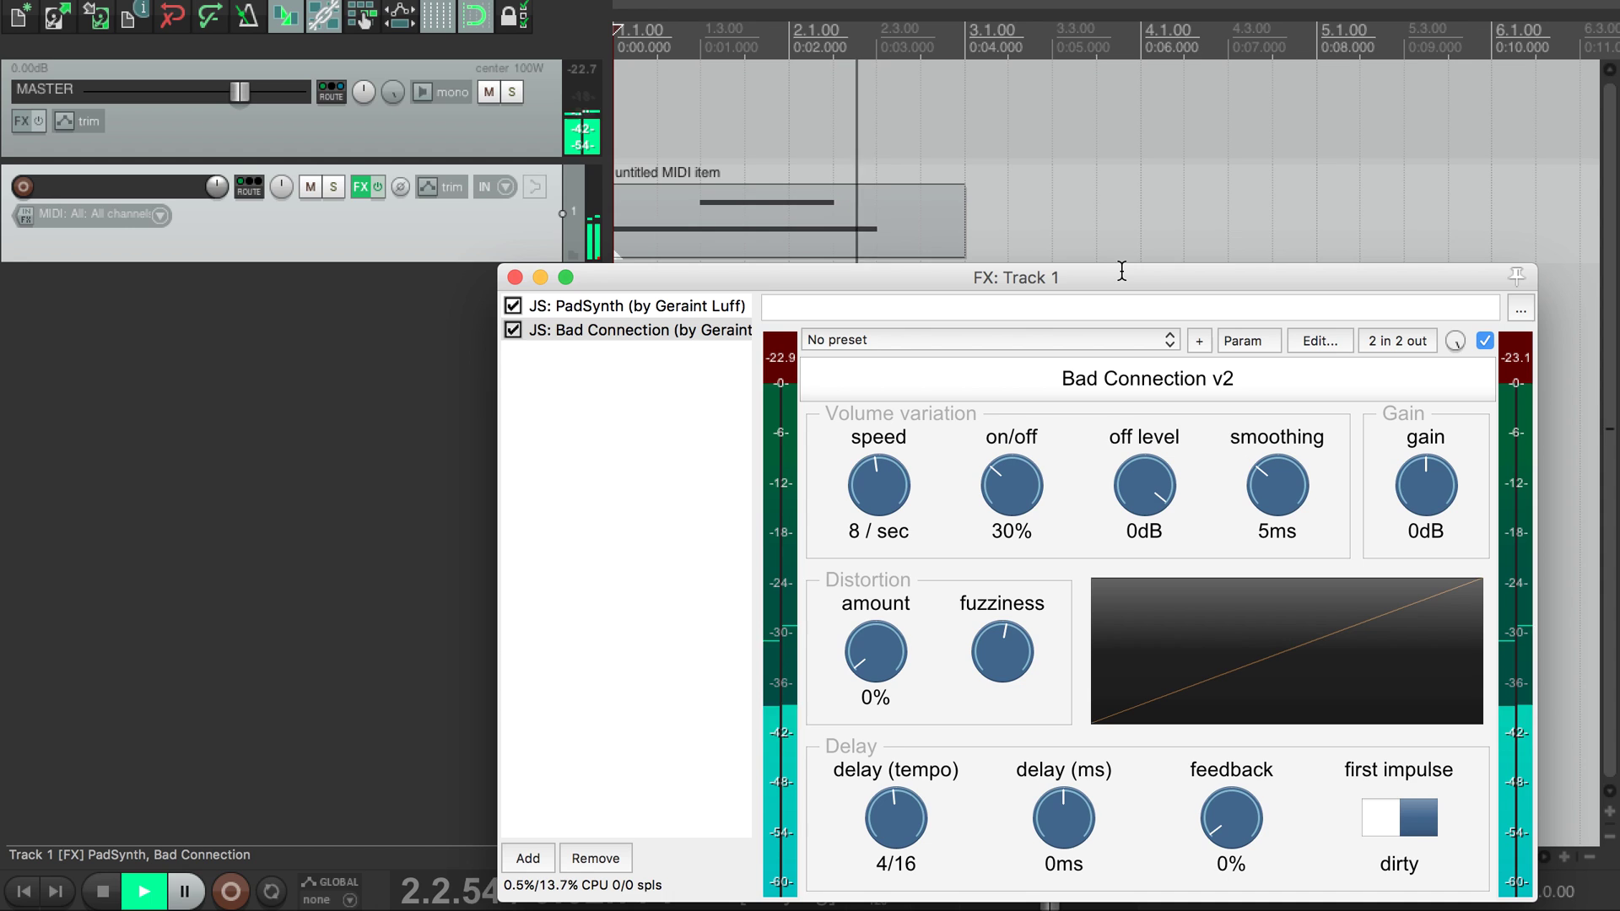
key(space)
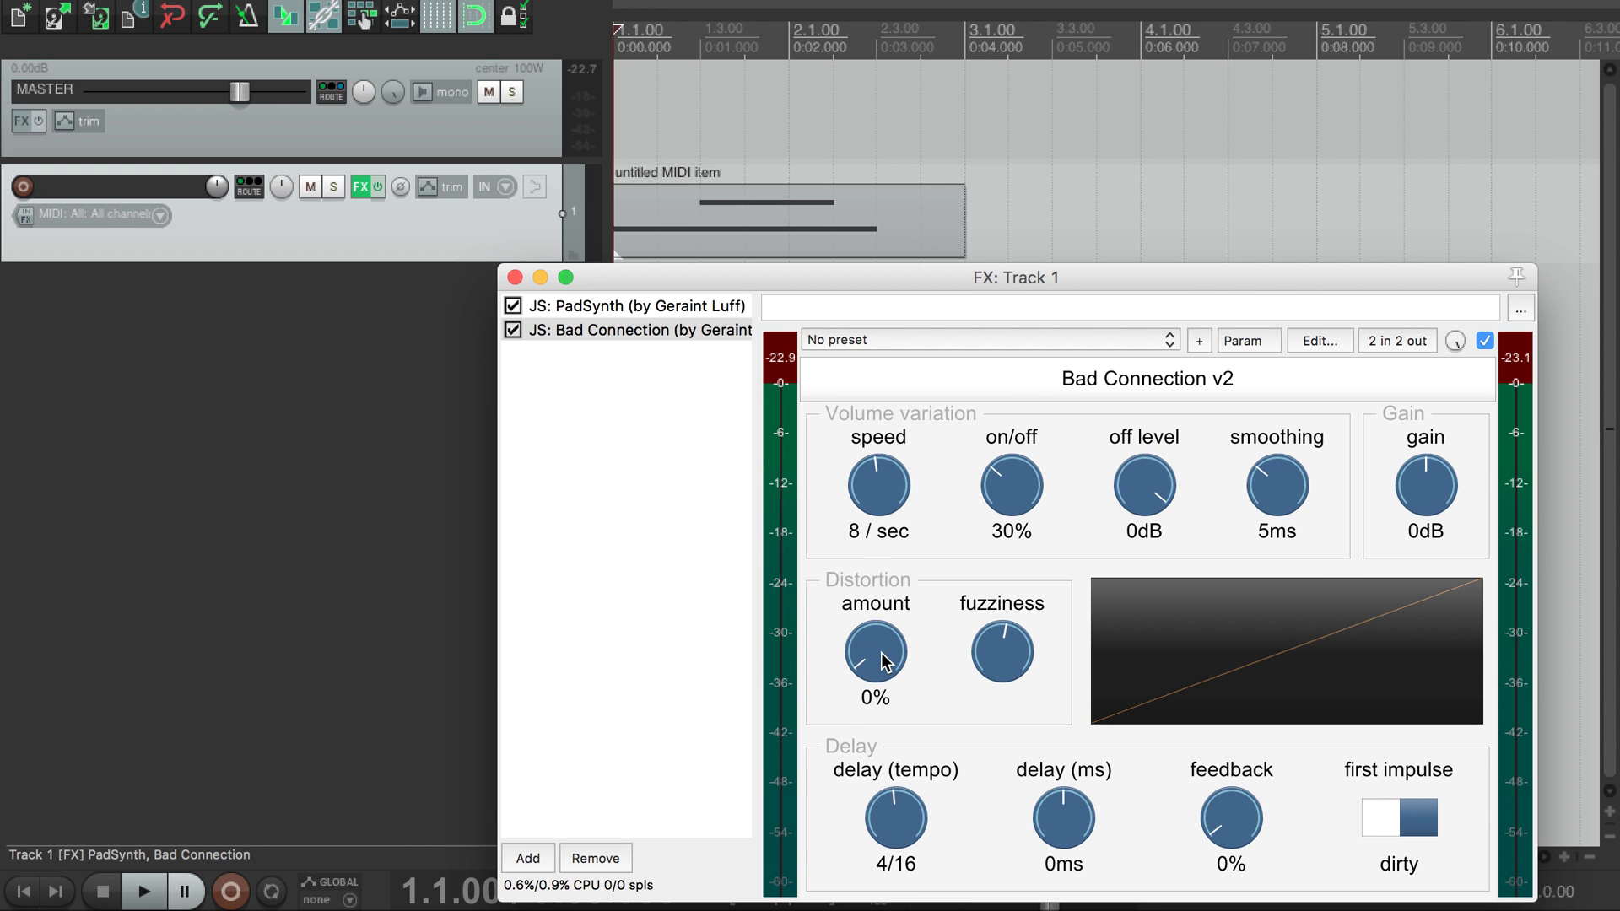
- Set the distortion amount to 19% and audition the result
mouse_move(881, 661)
mouse_down()
mouse_move(883, 558)
mouse_move(879, 645)
mouse_up()
drag(877, 651, 884, 544)
key(space)
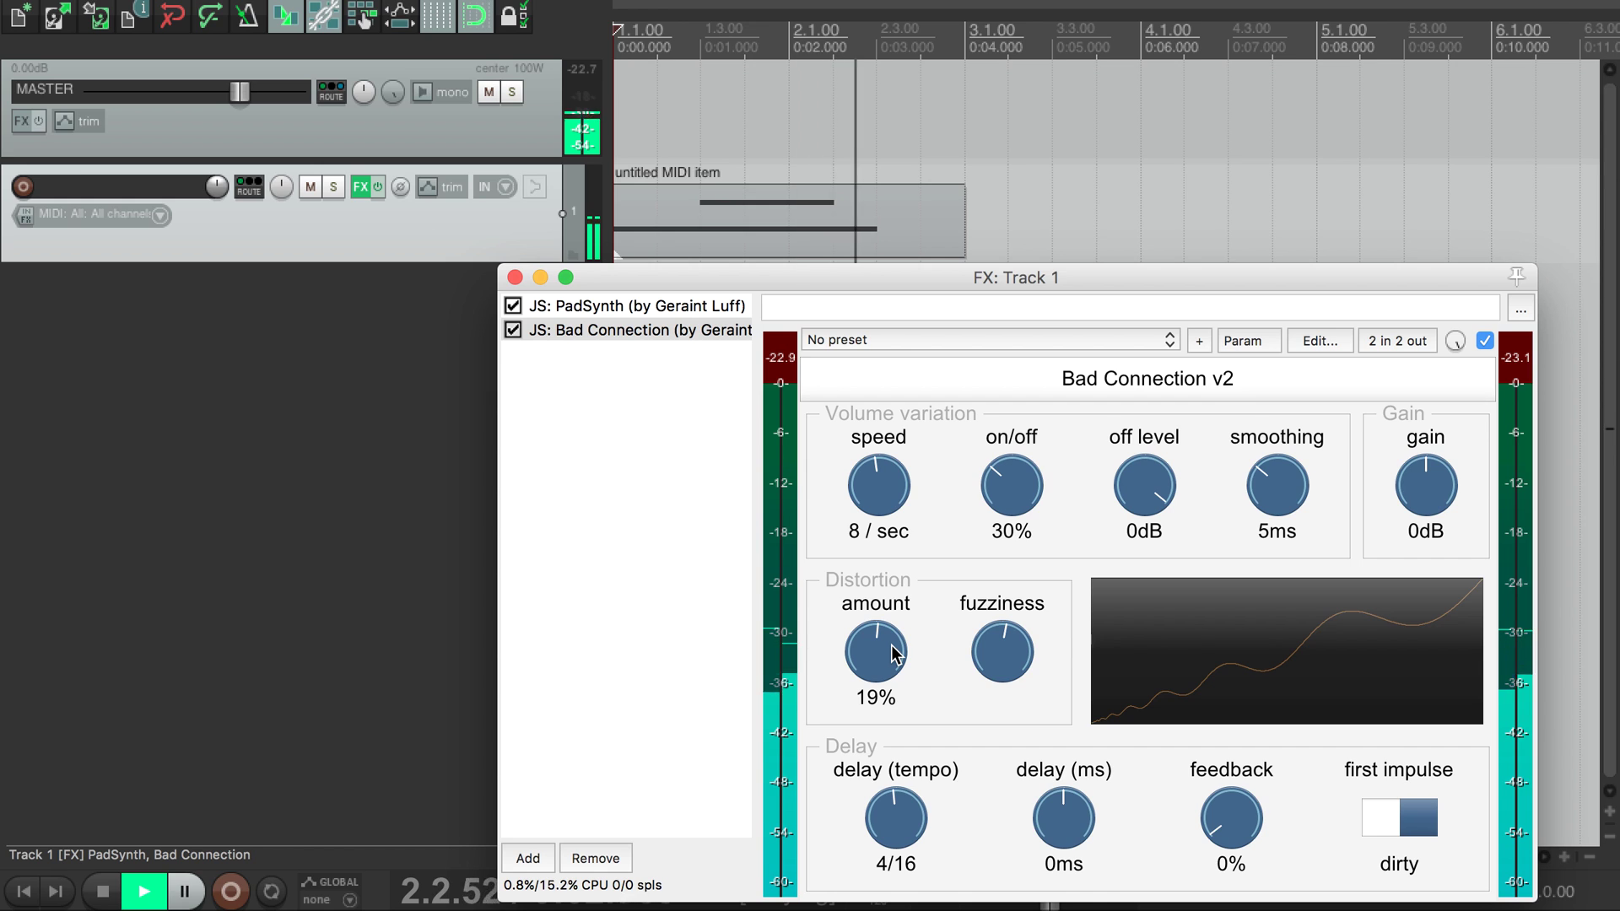
key(space)
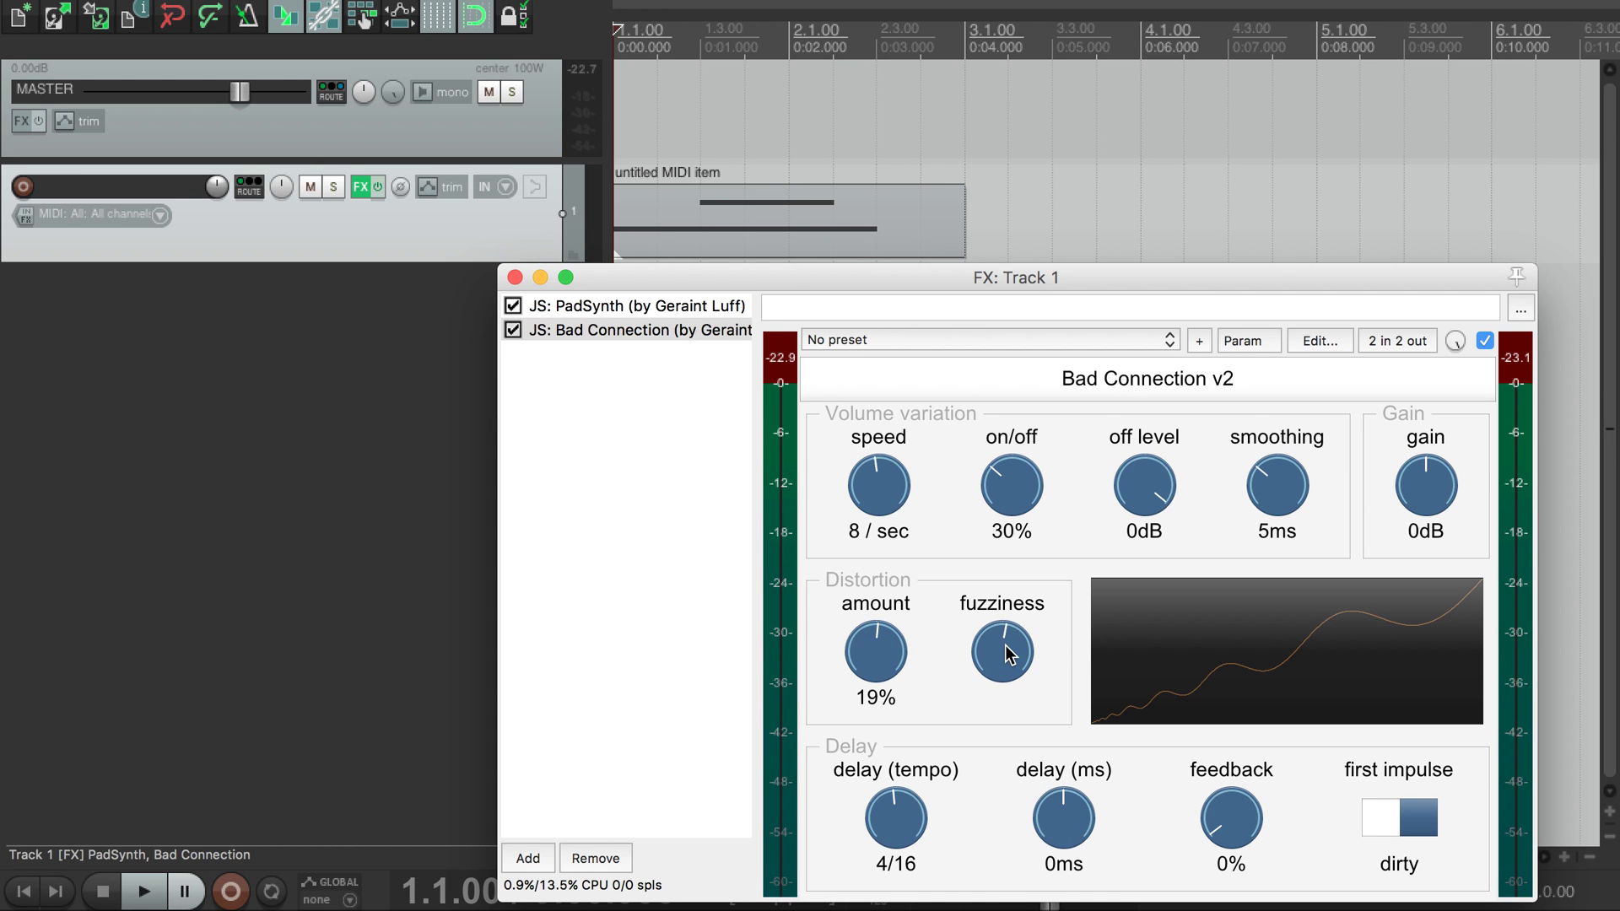
- Audition the distortion with fuzziness at maximum, and reduce fuzziness to below its midpoint
drag(1004, 644, 1022, 439)
key(space)
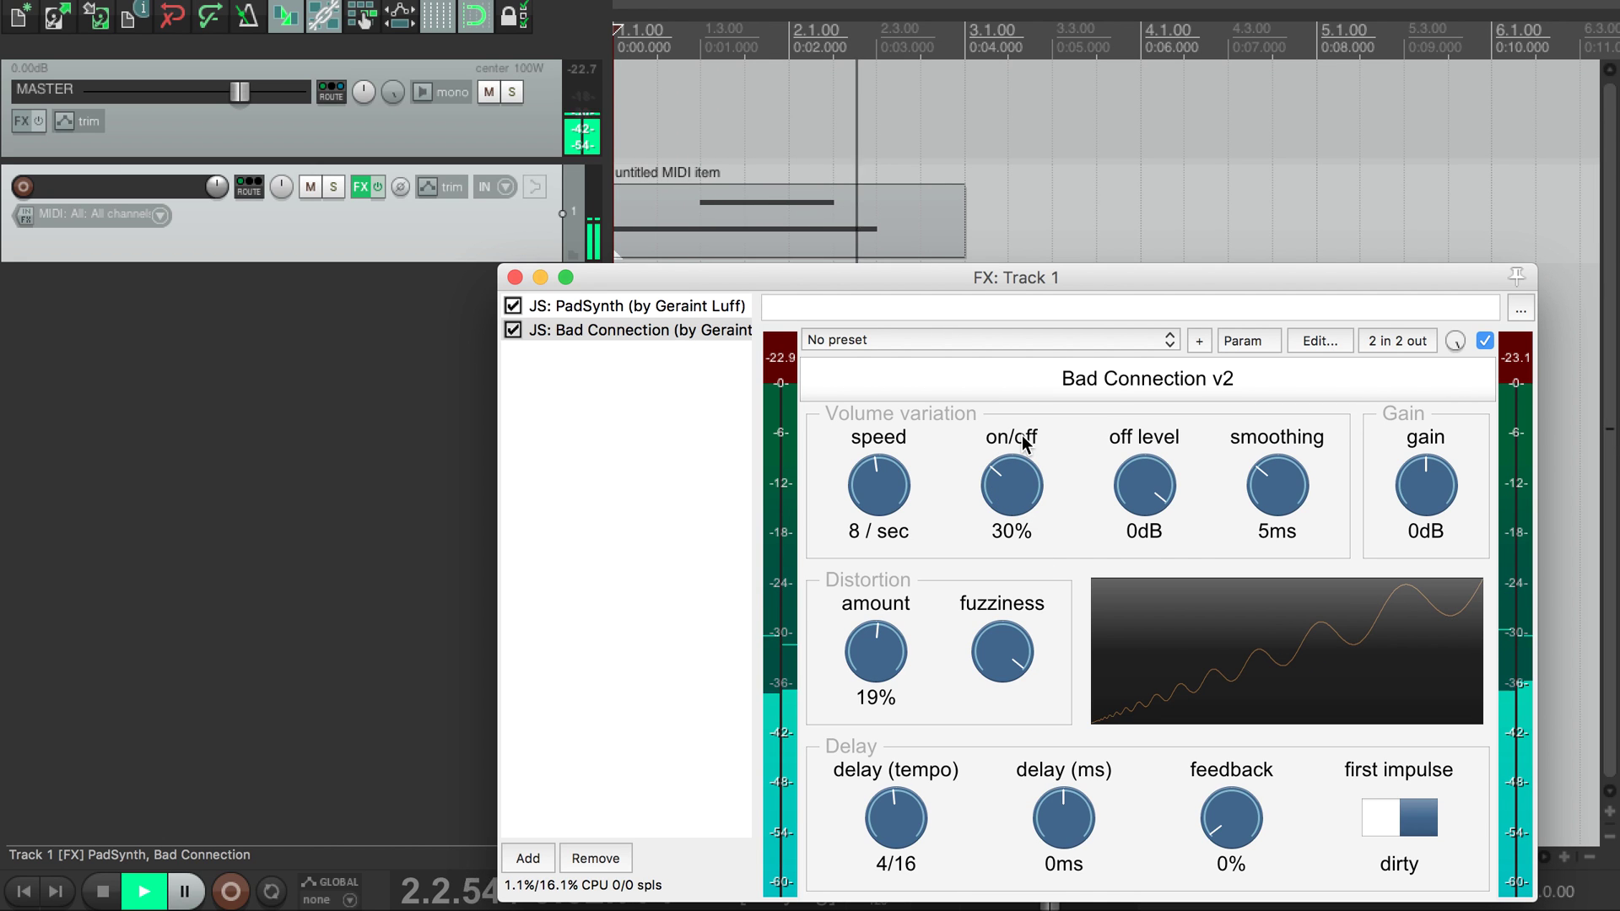
key(space)
drag(1003, 637, 1012, 802)
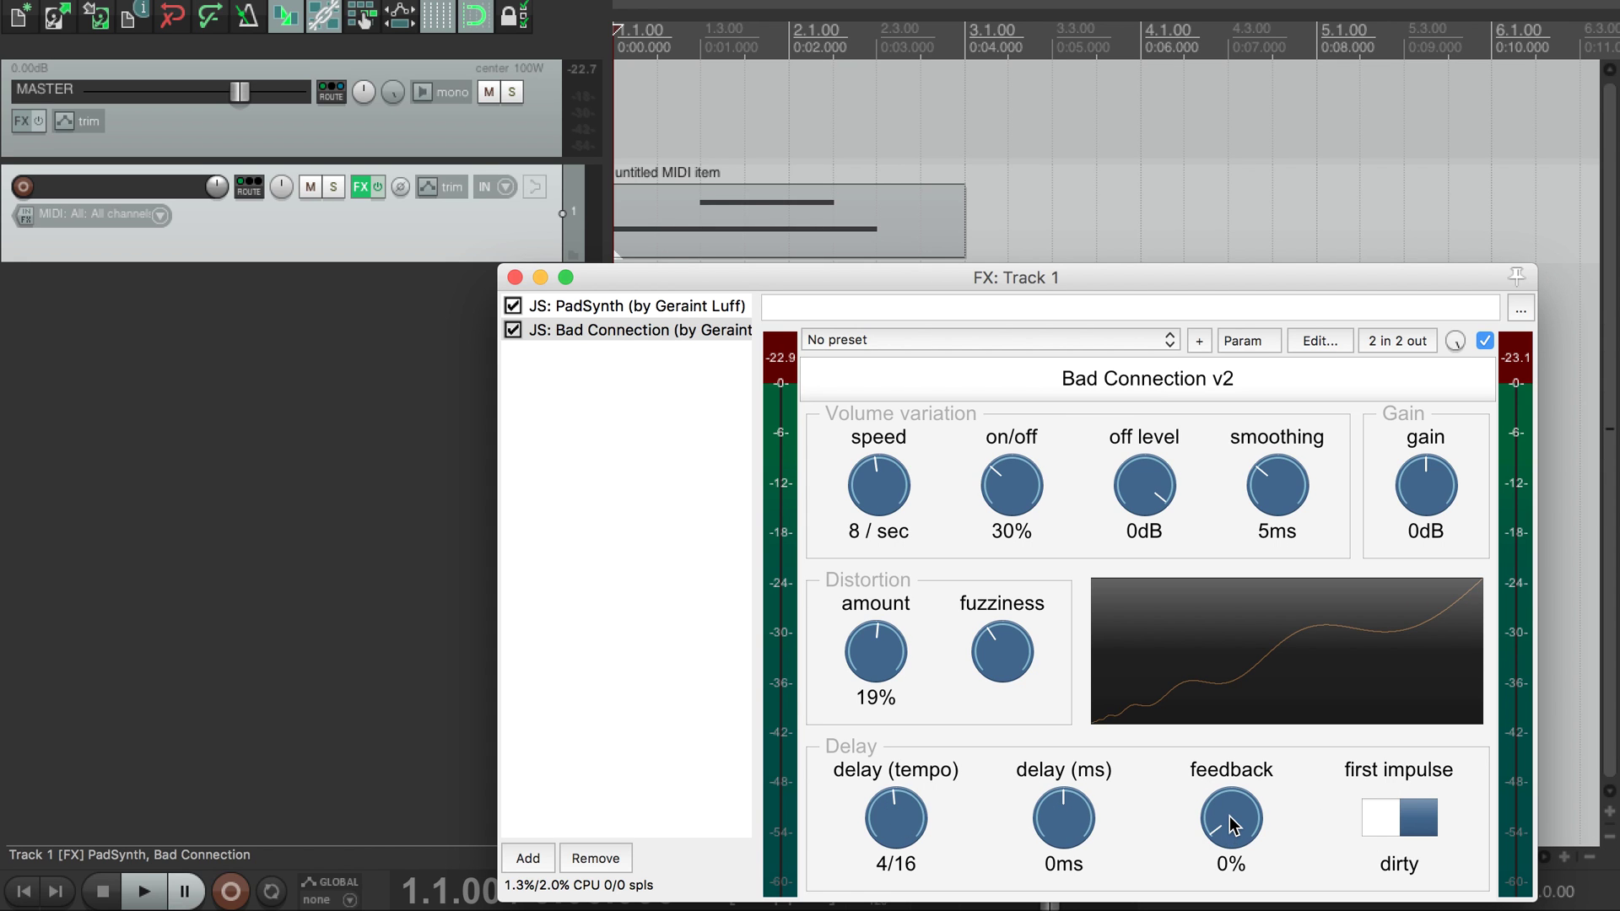
- Set the delay feedback to 52% and audition the echoes
drag(1240, 787, 1253, 670)
key(space)
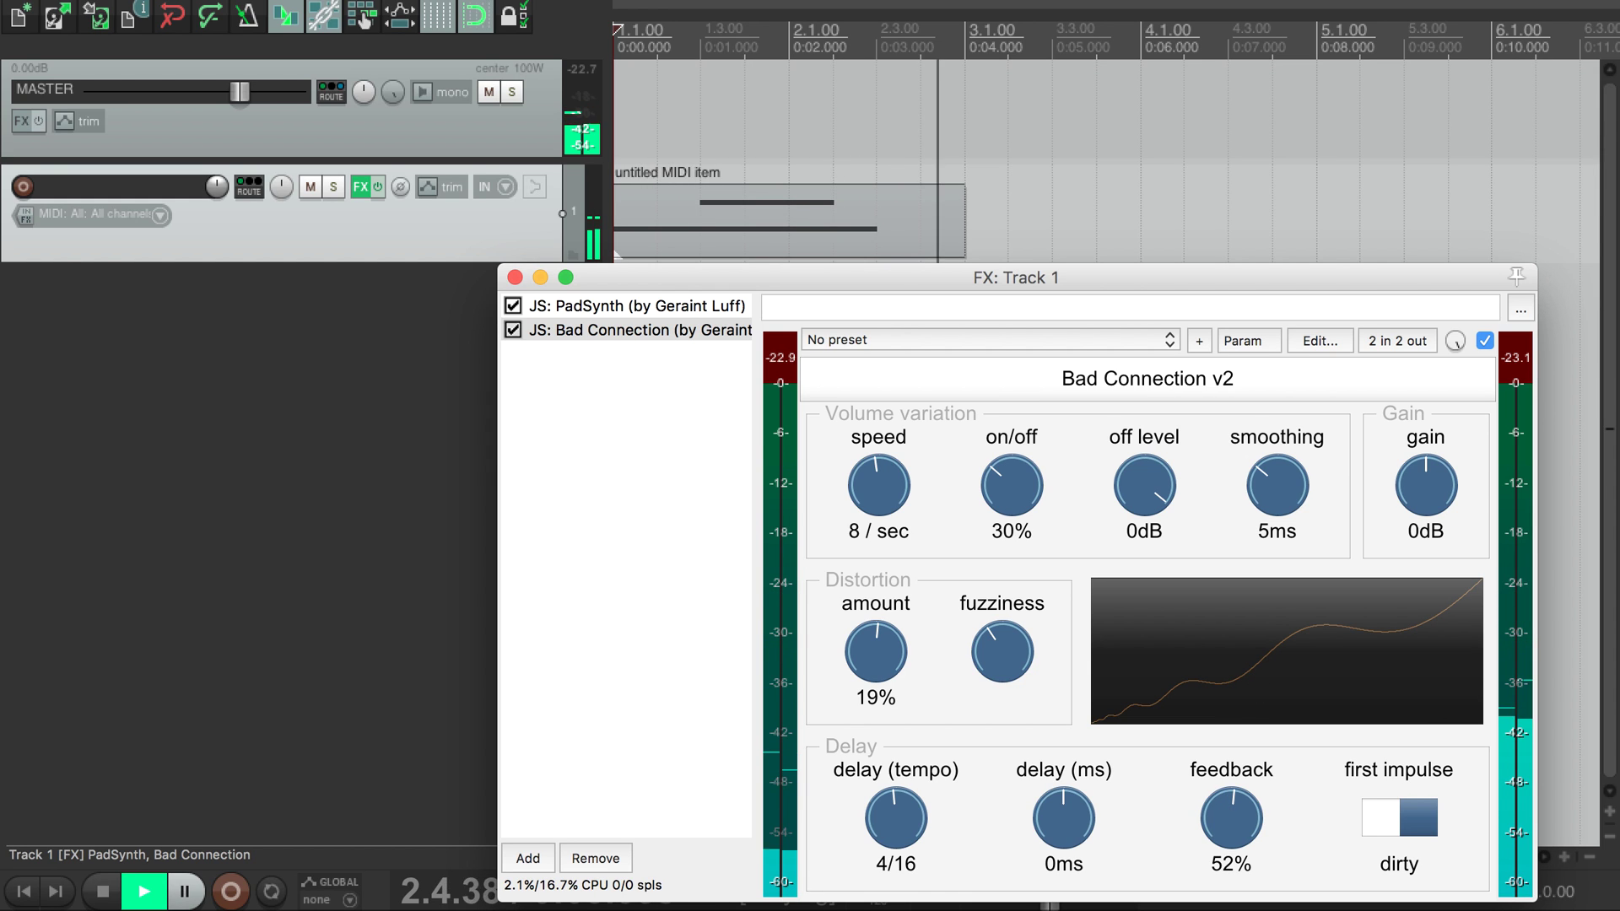
key(space)
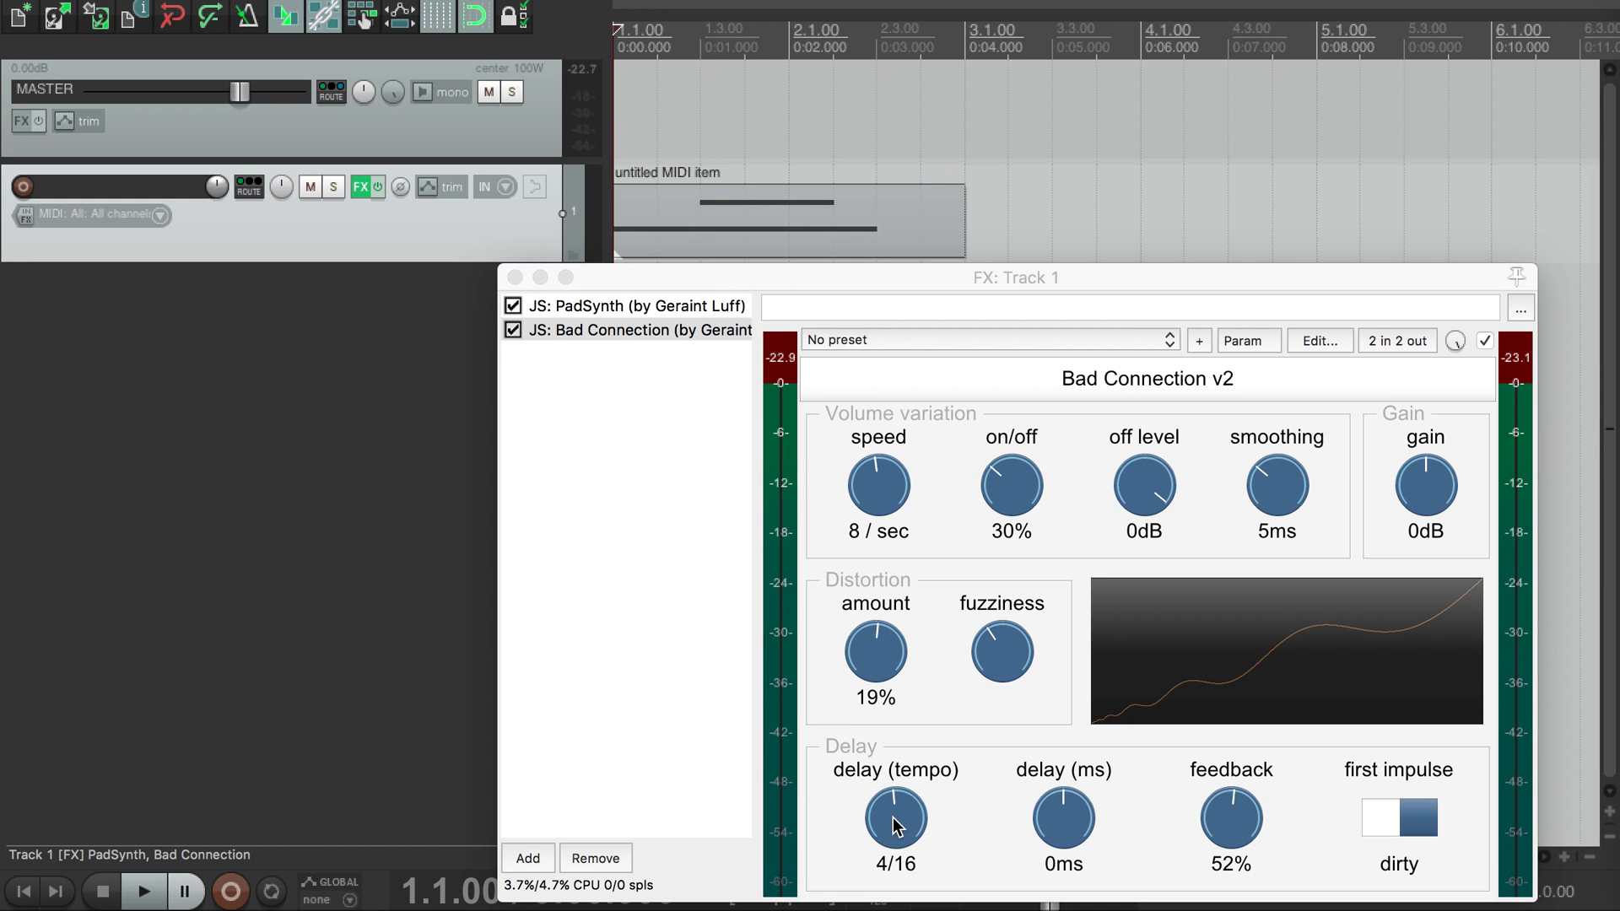
- Set the delay (tempo) to 6/16 with delay (ms) kept at 0ms, and audition the echoes
drag(896, 825, 886, 759)
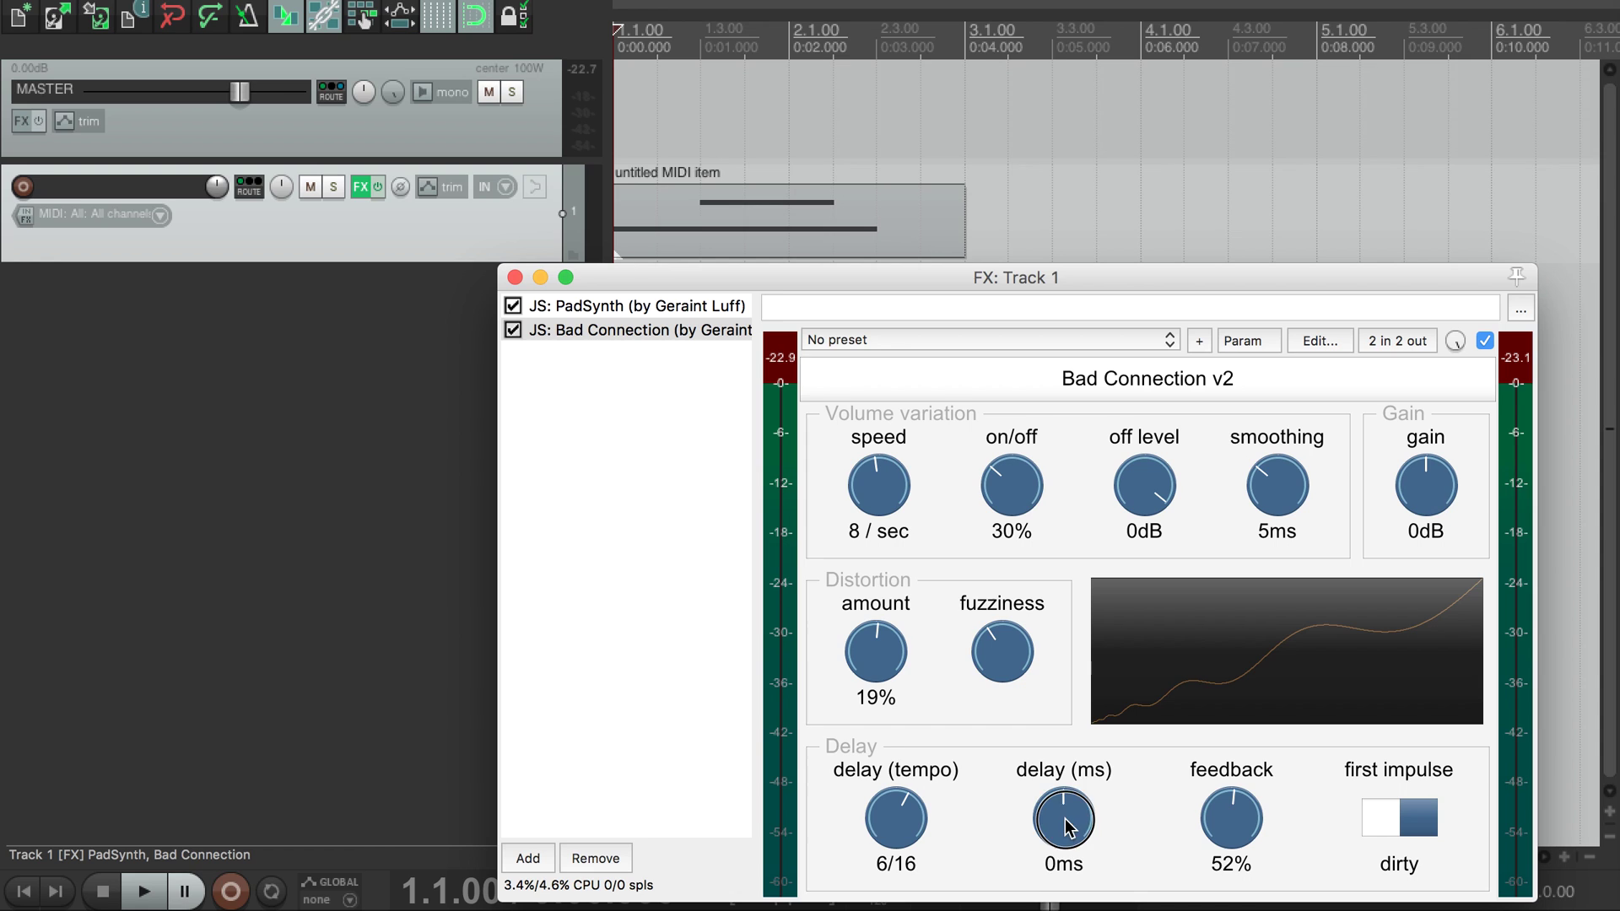
drag(1065, 827, 1065, 835)
key(space)
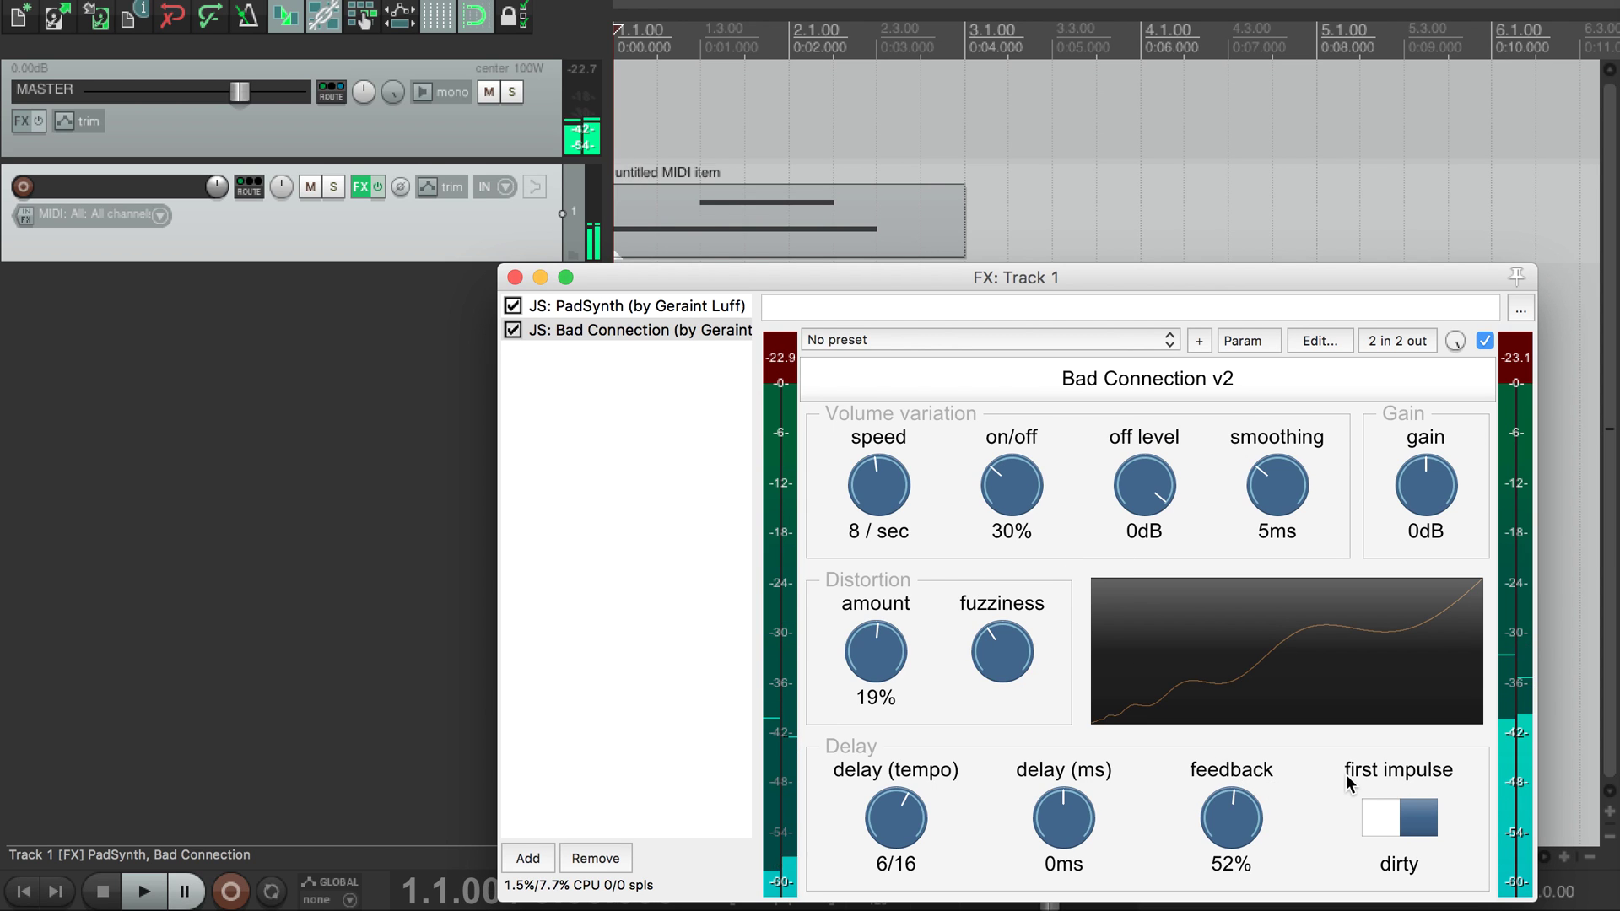
- Switch the delay's first impulse from dirty to clean and audition the result
click(1400, 813)
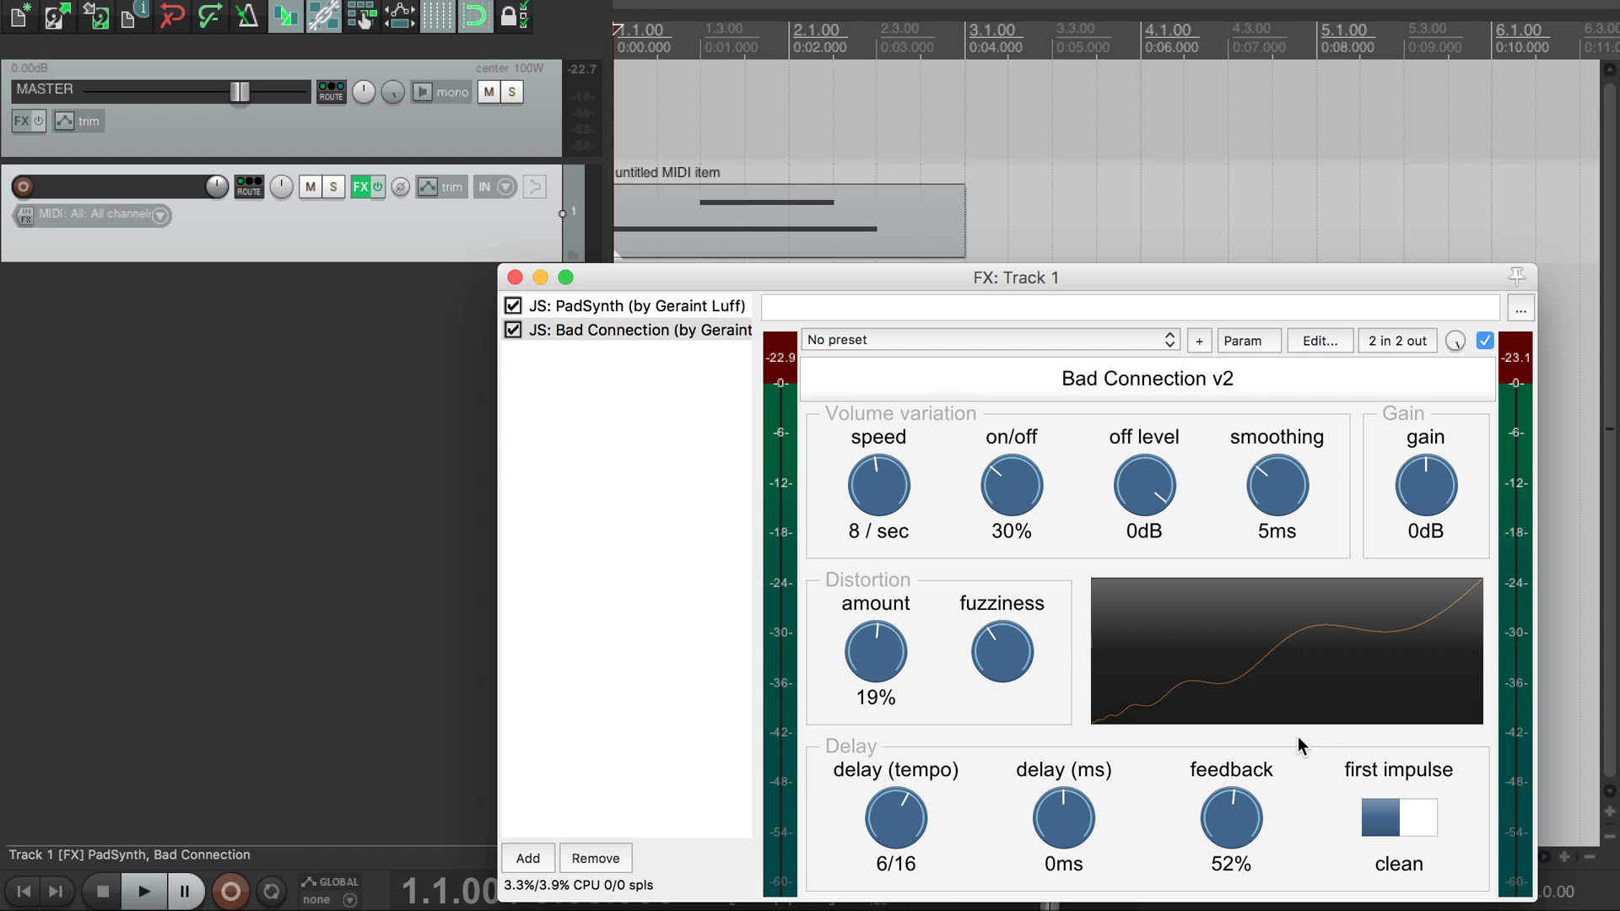
key(space)
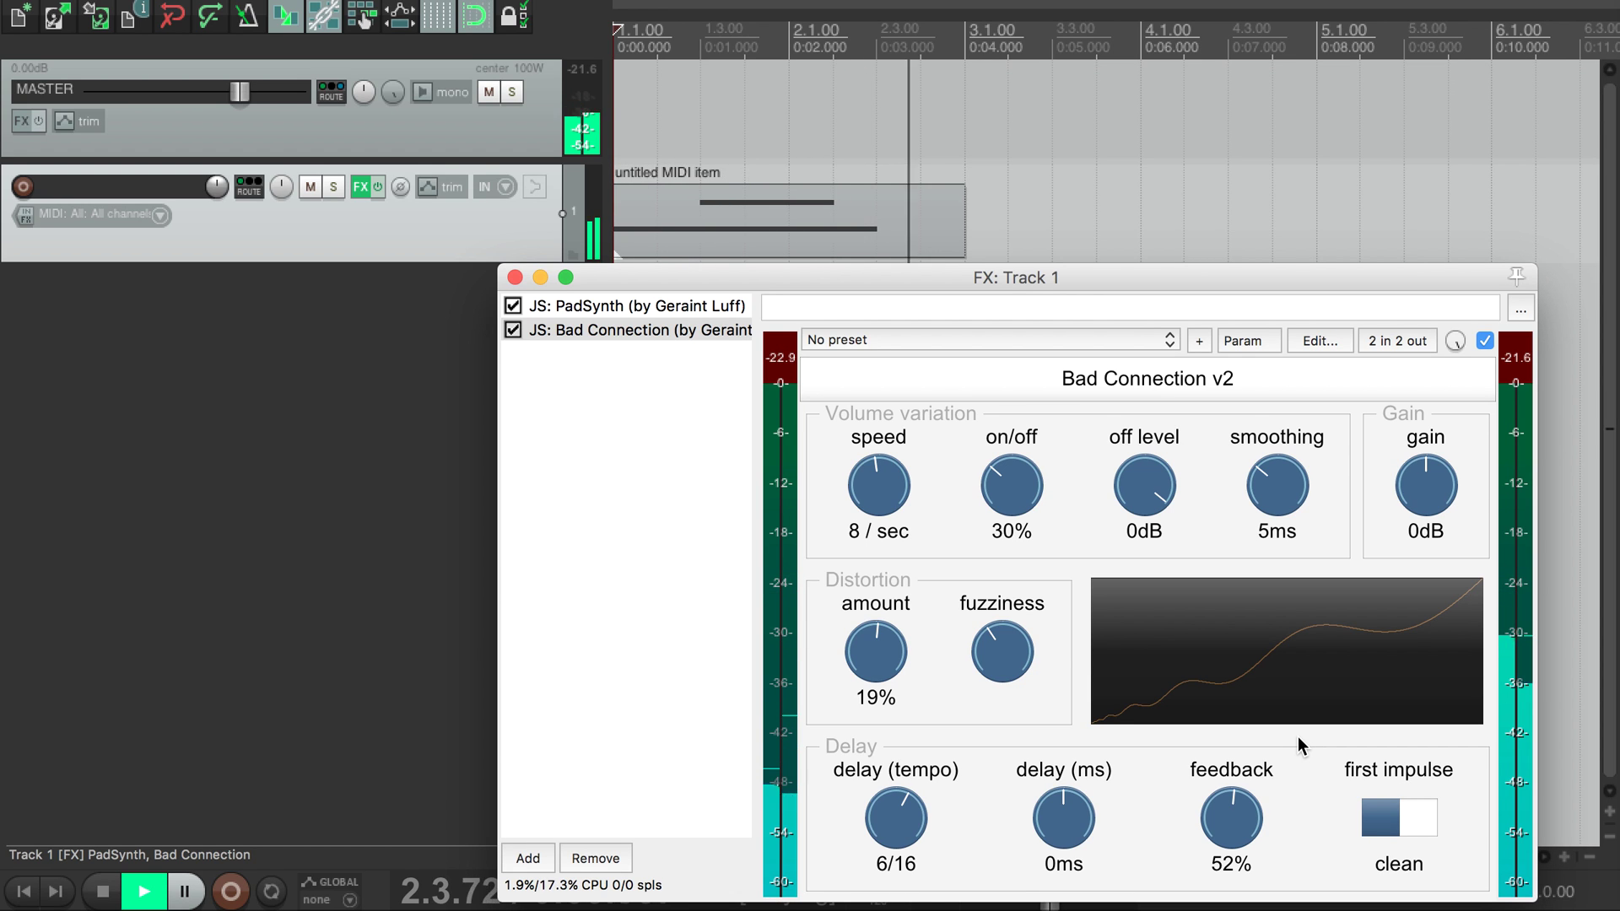
key(space)
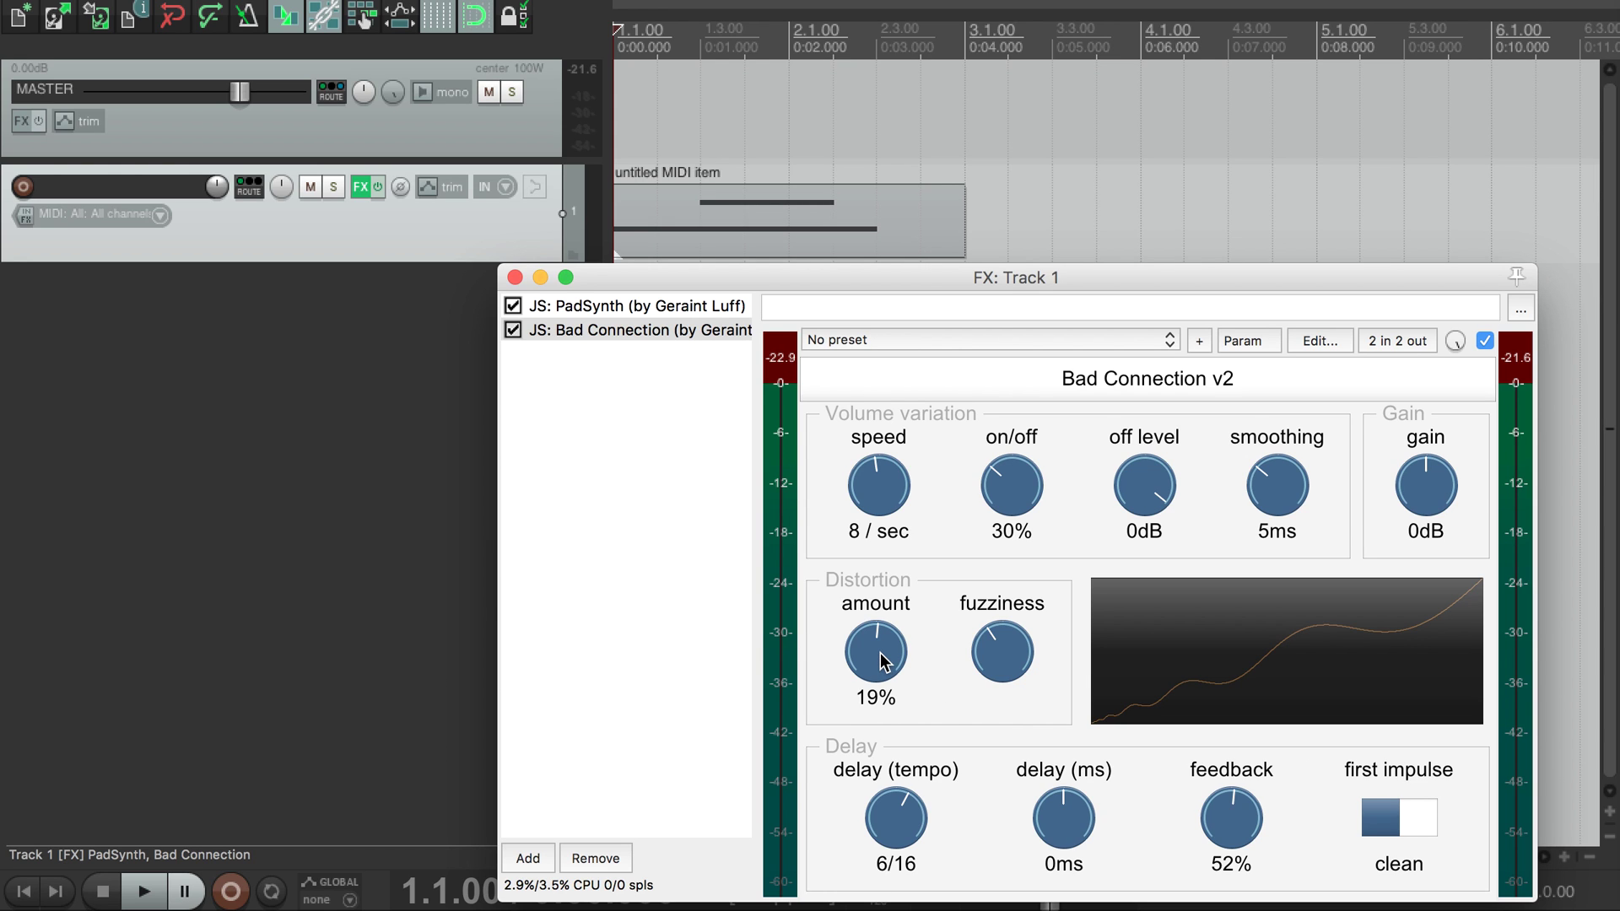
- Set the distortion amount to 5% and the off level to -60dB, and play it back
drag(881, 660, 874, 723)
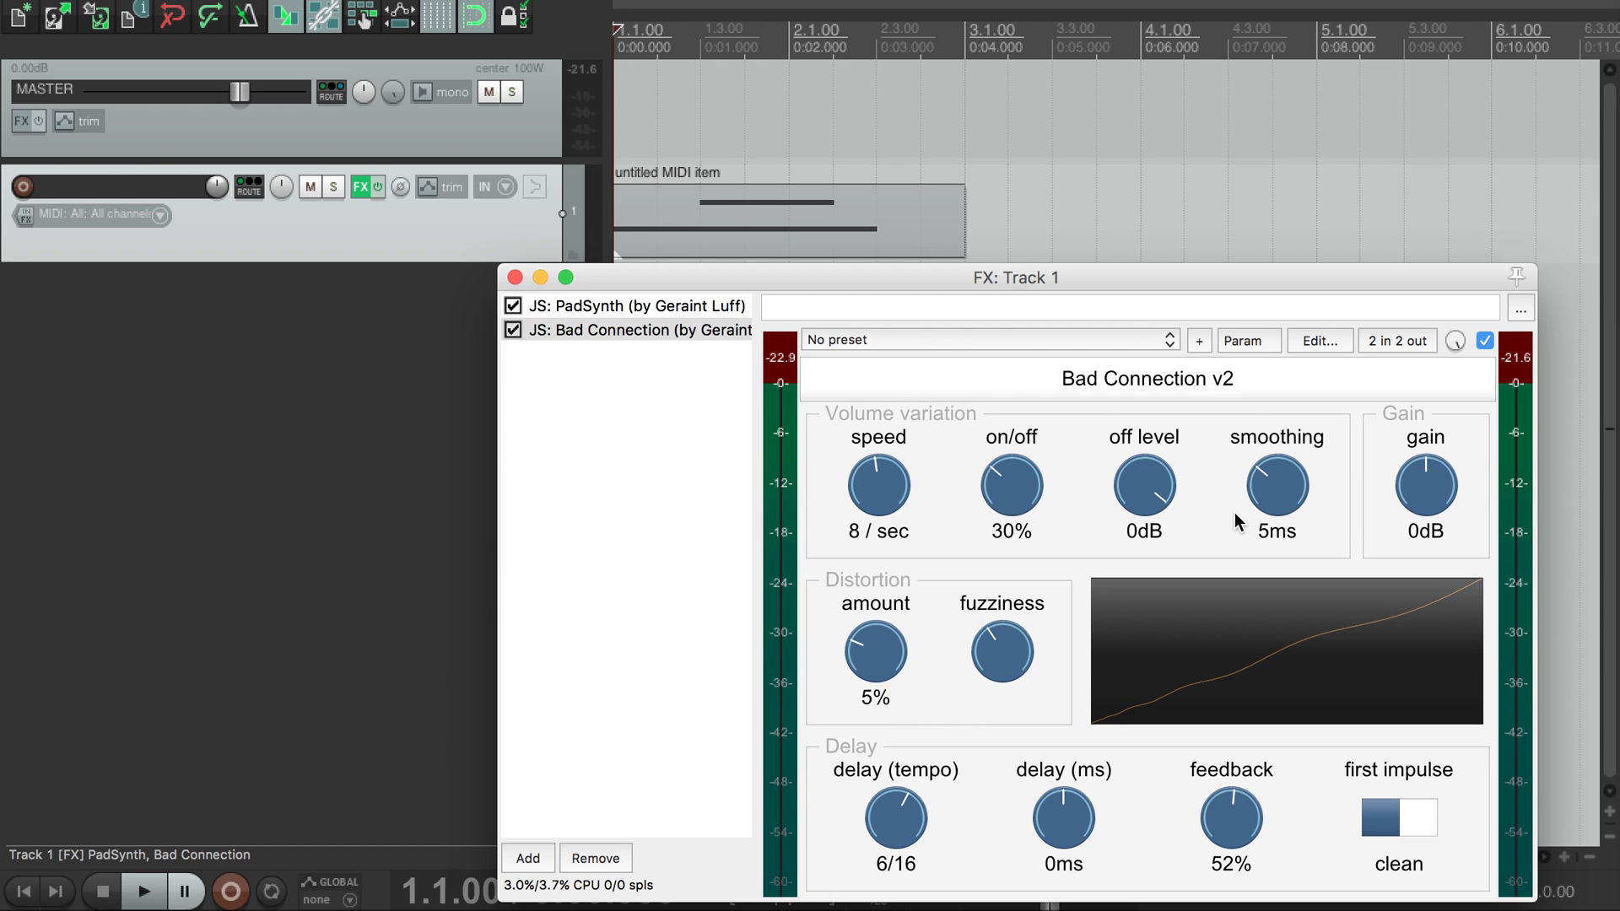
drag(1142, 479, 1139, 631)
key(space)
- Set the delay feedback to 100% and audition the repeating echoes
drag(1238, 825, 1262, 631)
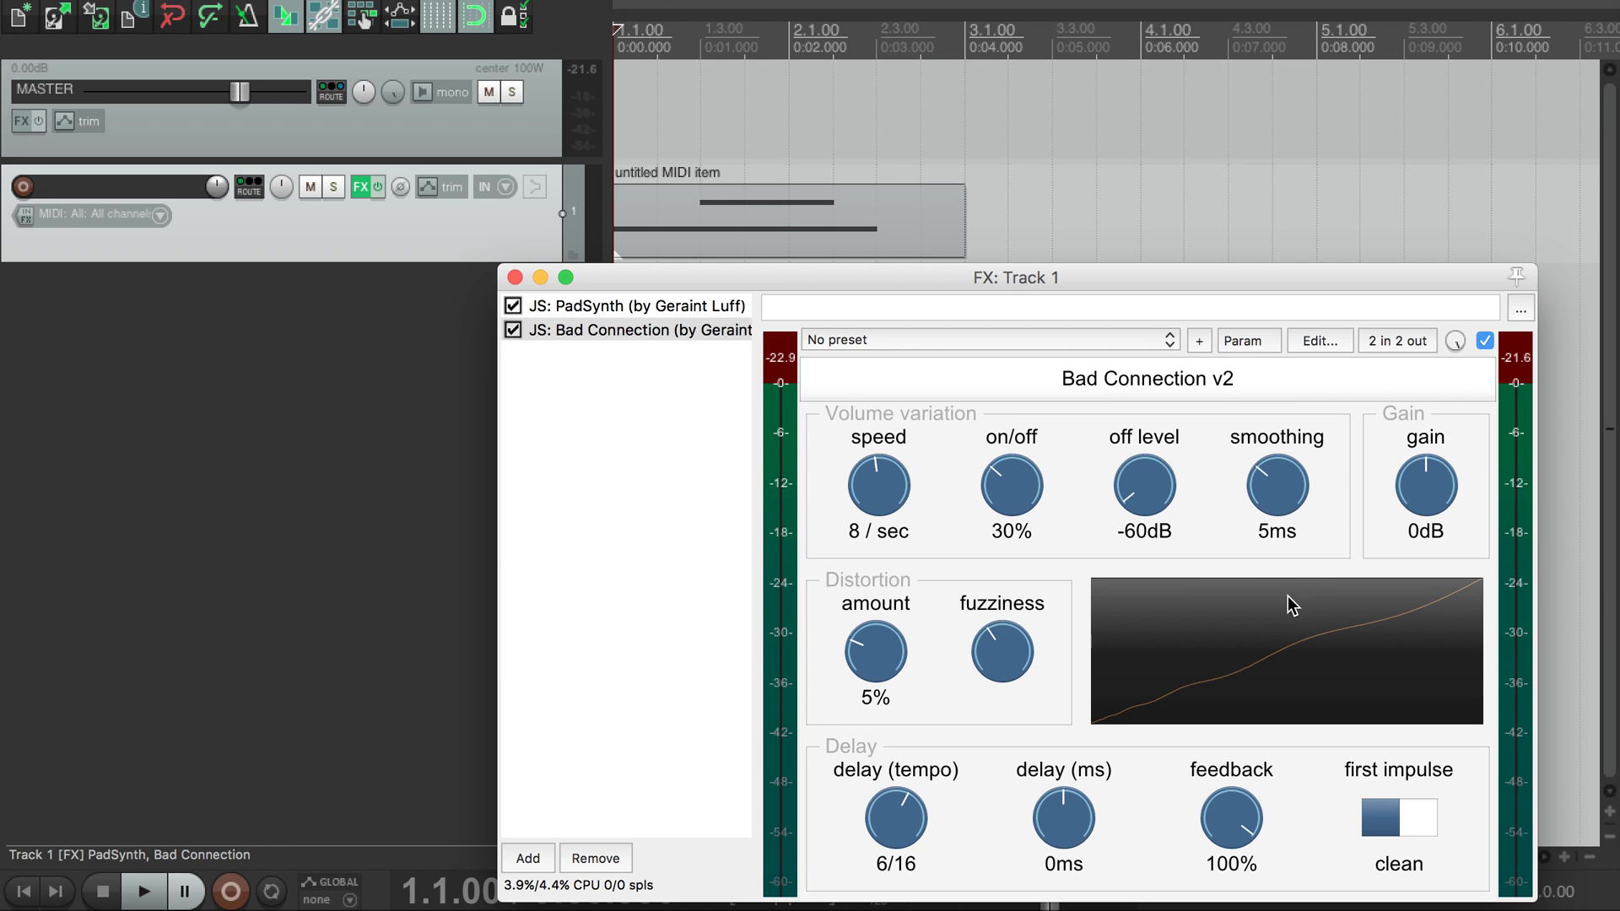
key(space)
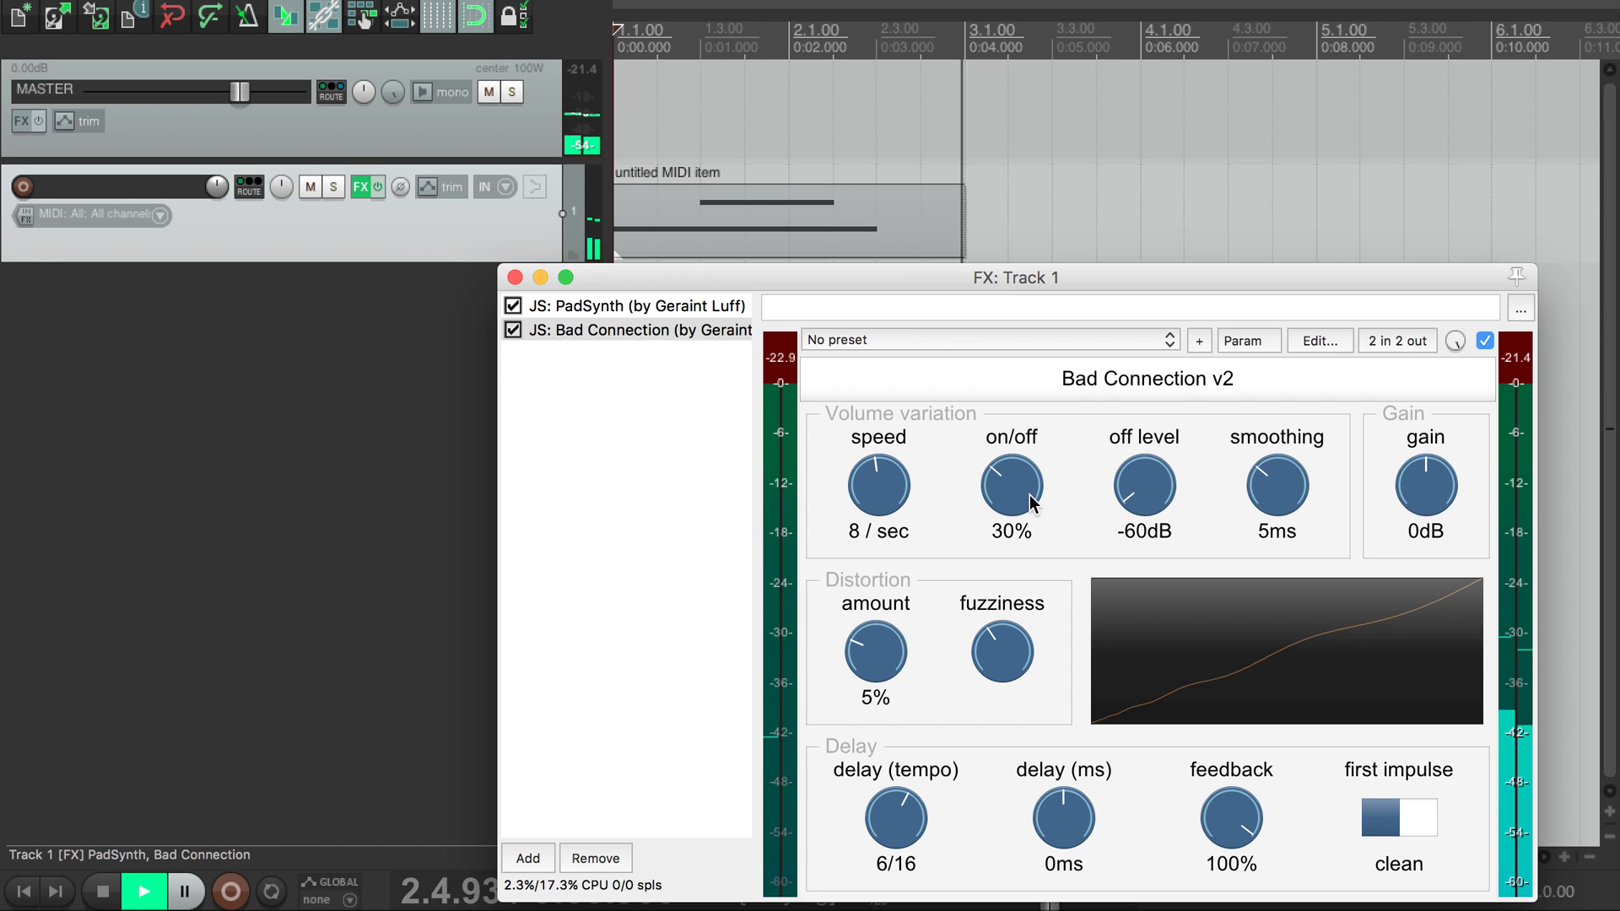
key(space)
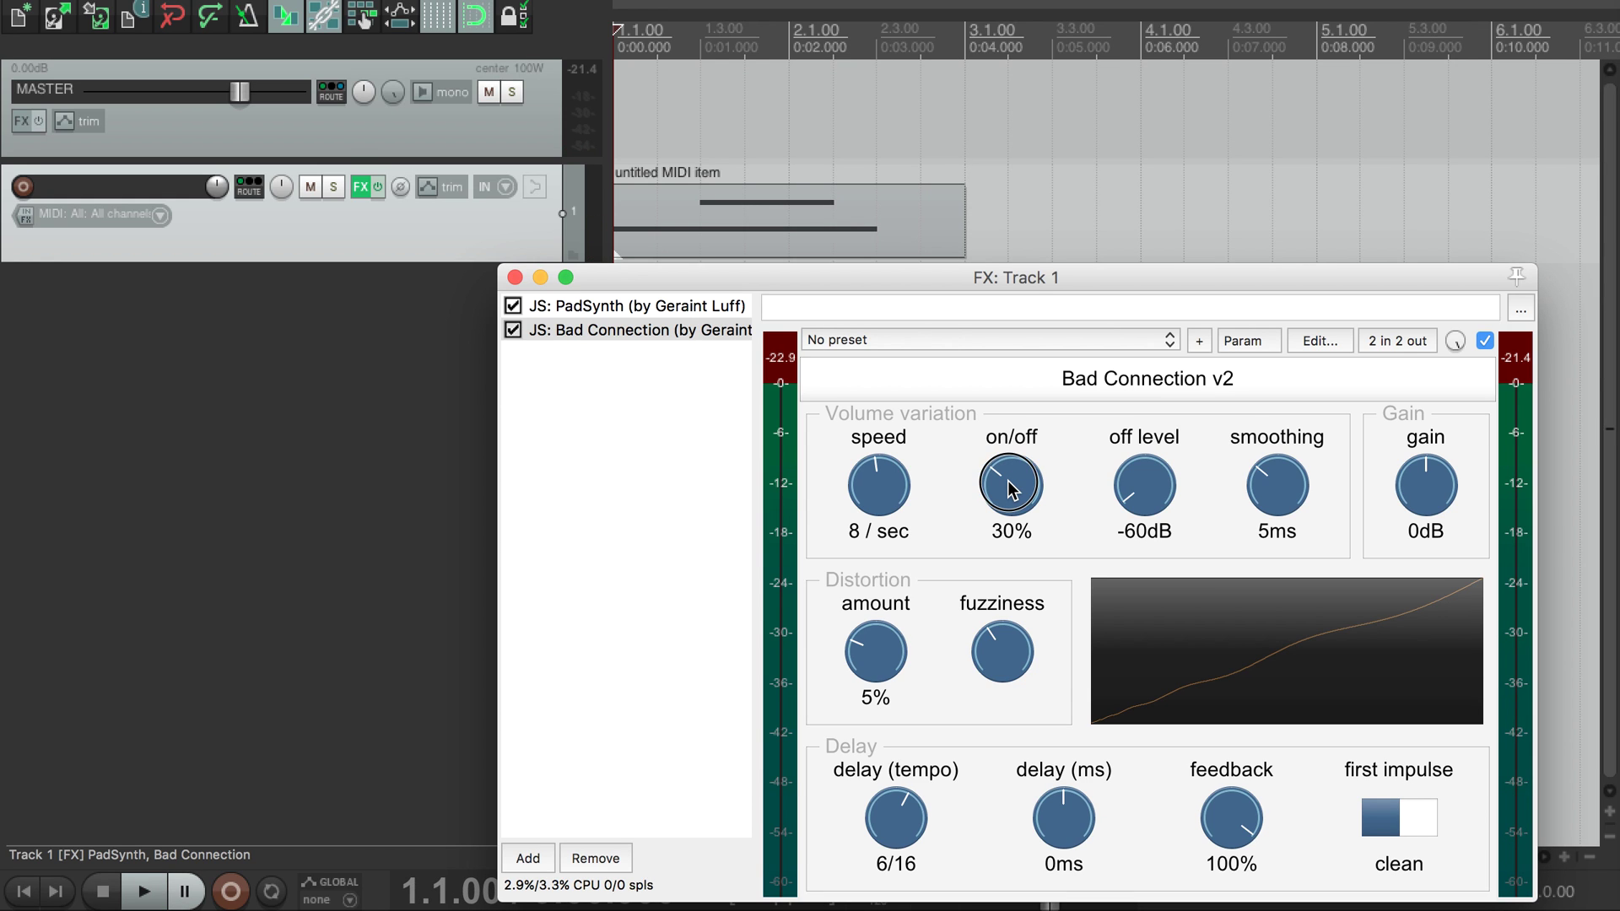
- Audition the full-feedback delay with on/off at 80%, and reduce on/off to 32%
drag(1007, 481, 1028, 348)
key(space)
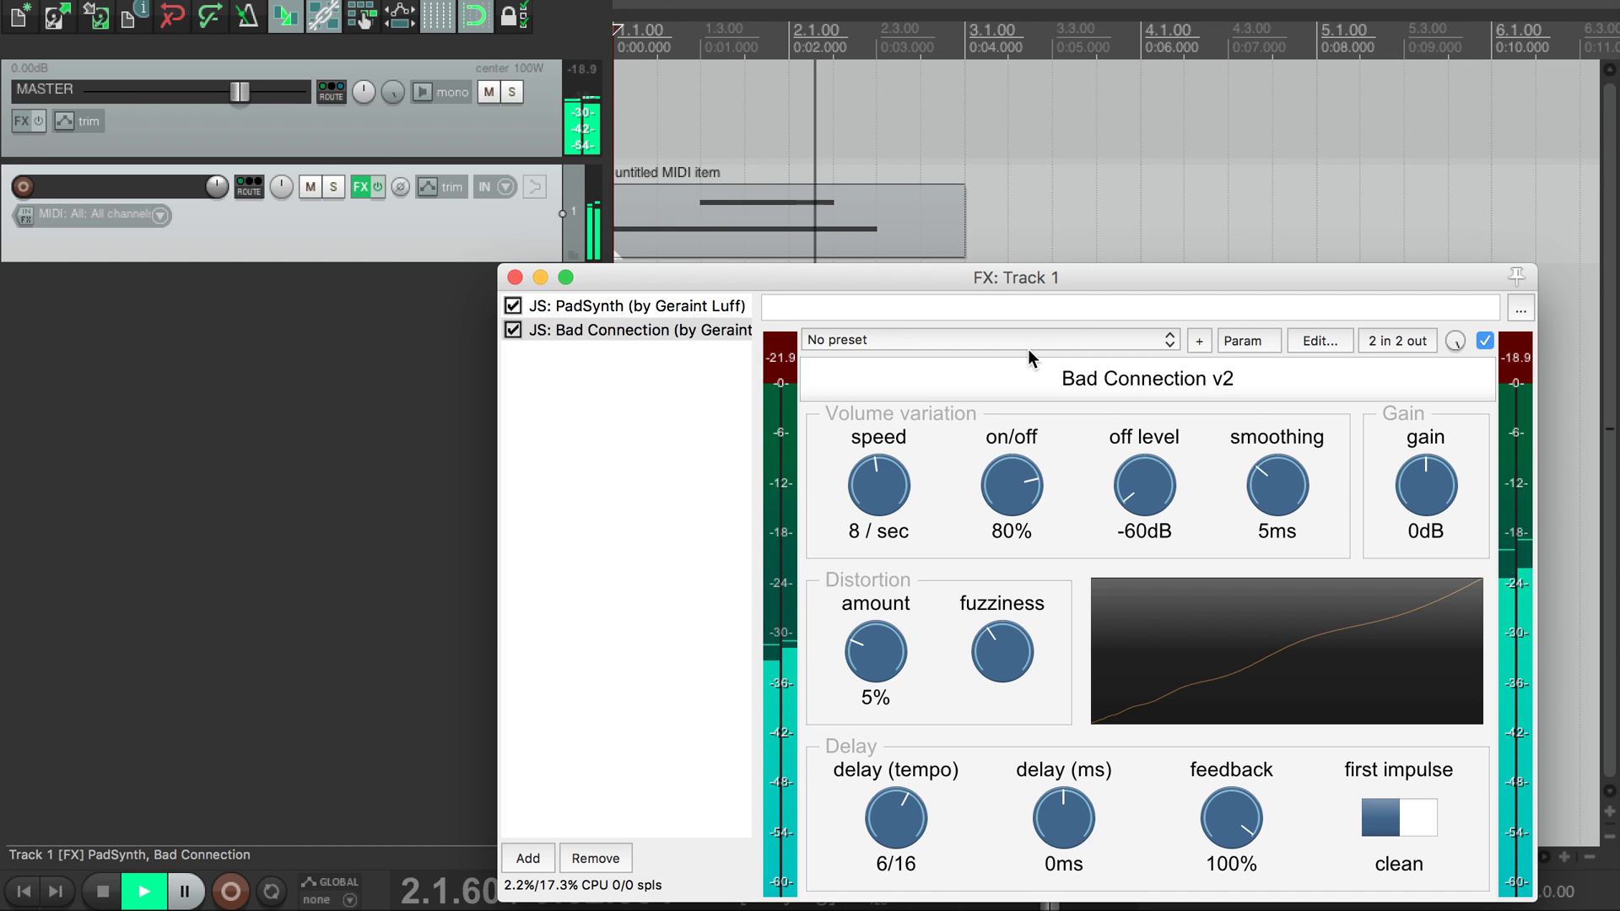
key(space)
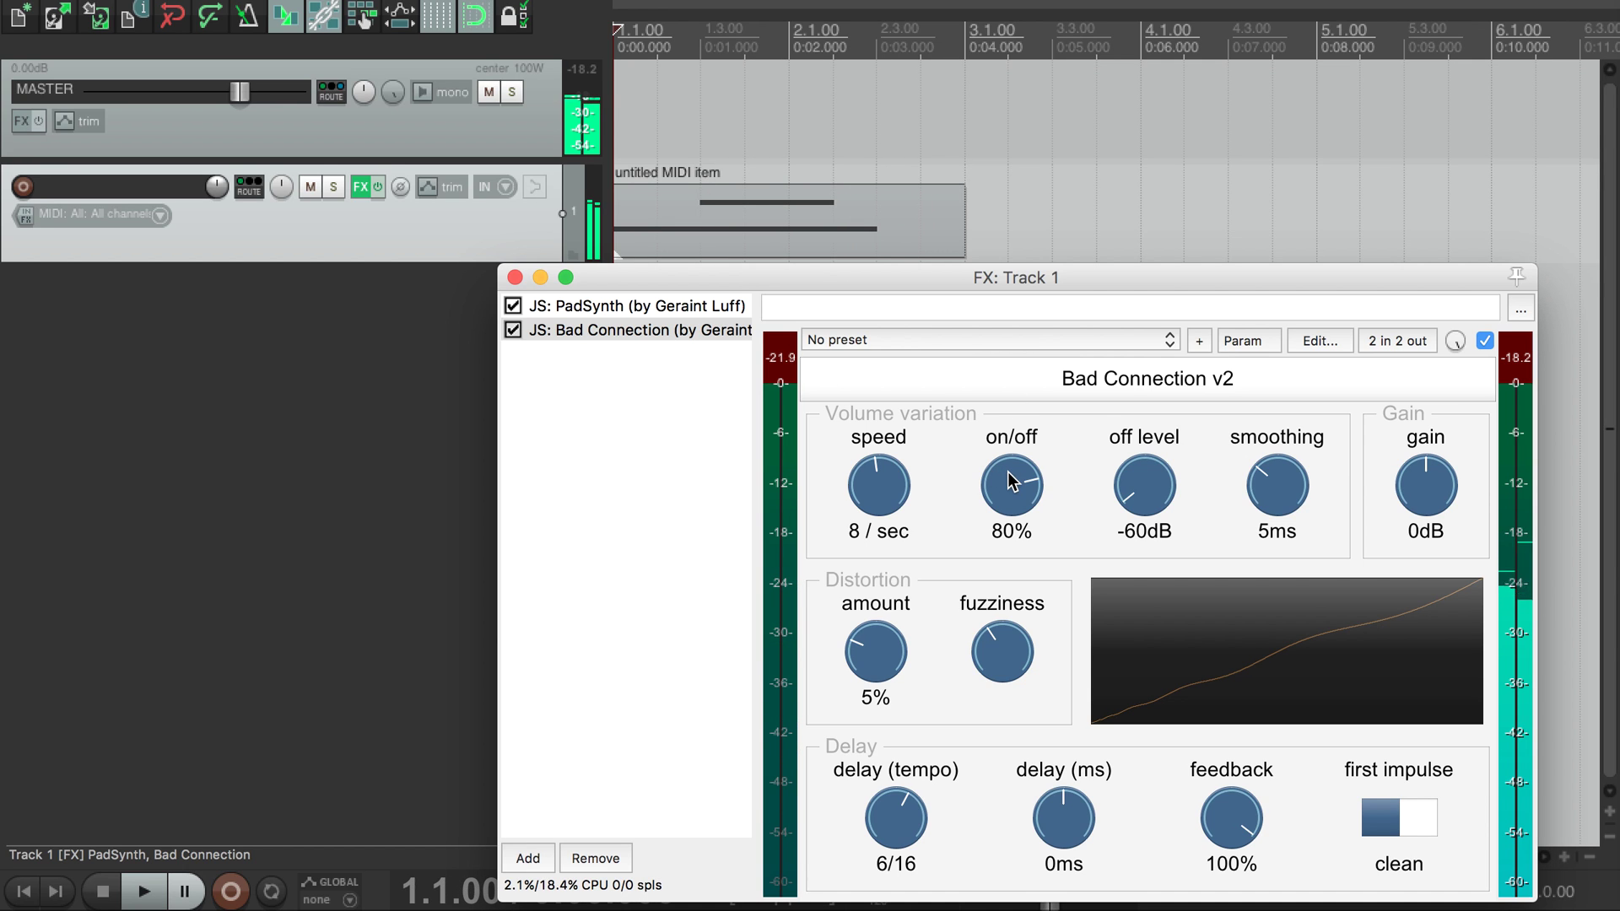
drag(1009, 476, 1011, 606)
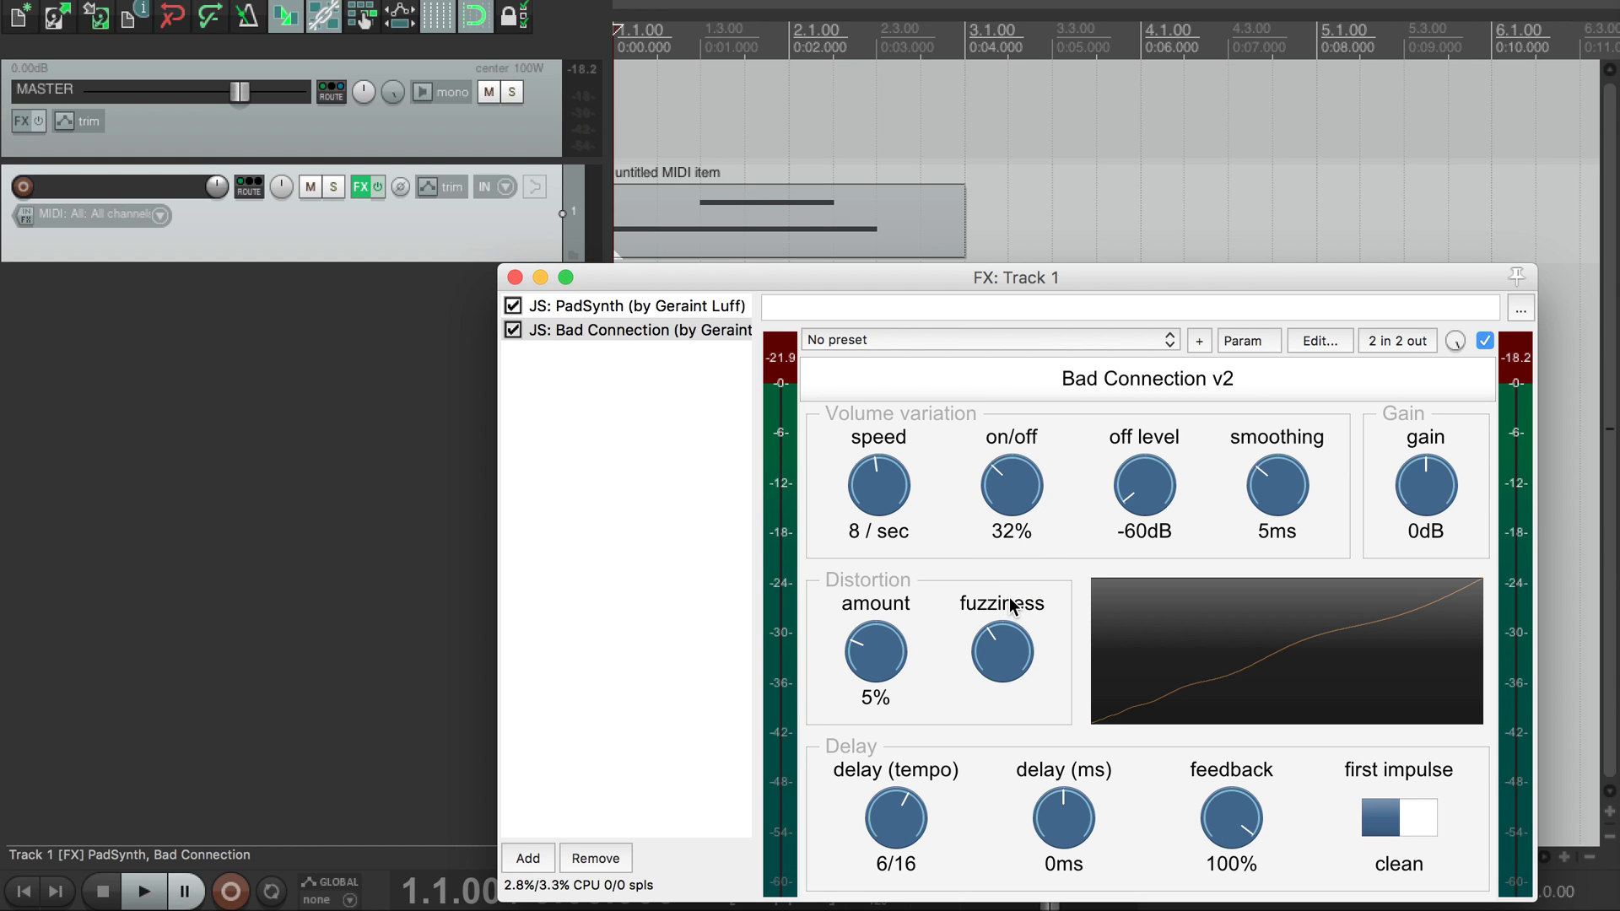